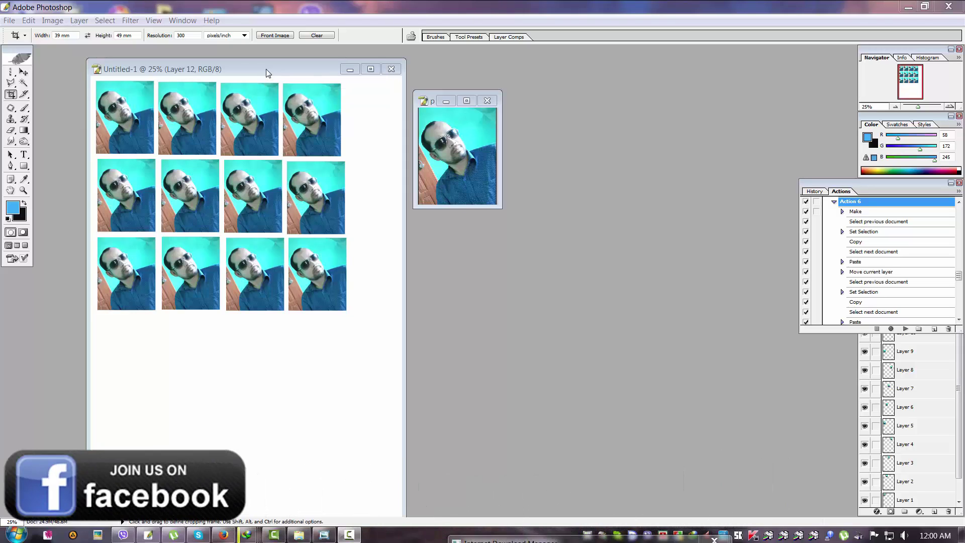
Close the twelve-photo sheet Untitled-1 and the cropped ppp.jpg without saving changes to either
{"action": "left_click_drag", "start_coordinate": [264, 69], "coordinate": [299, 89]}
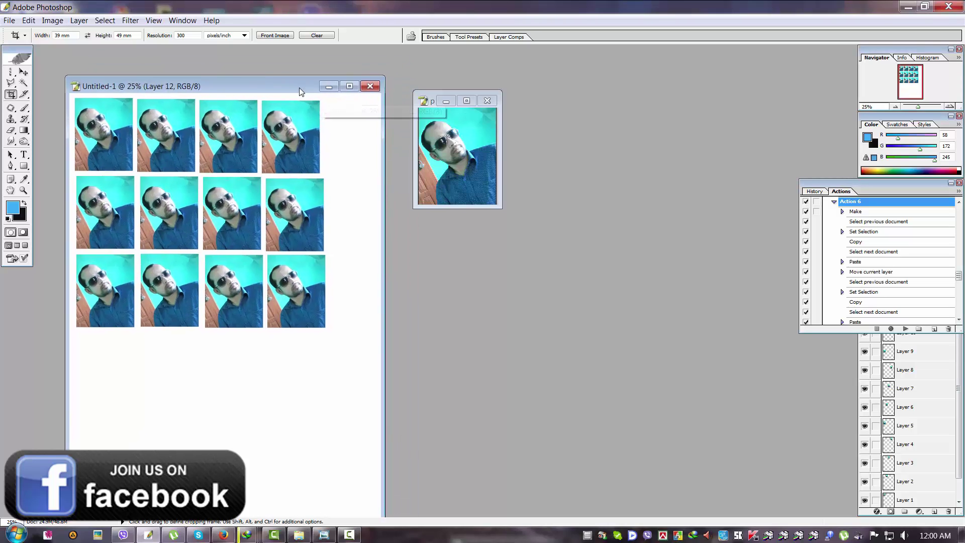
{"action": "left_click", "coordinate": [370, 86]}
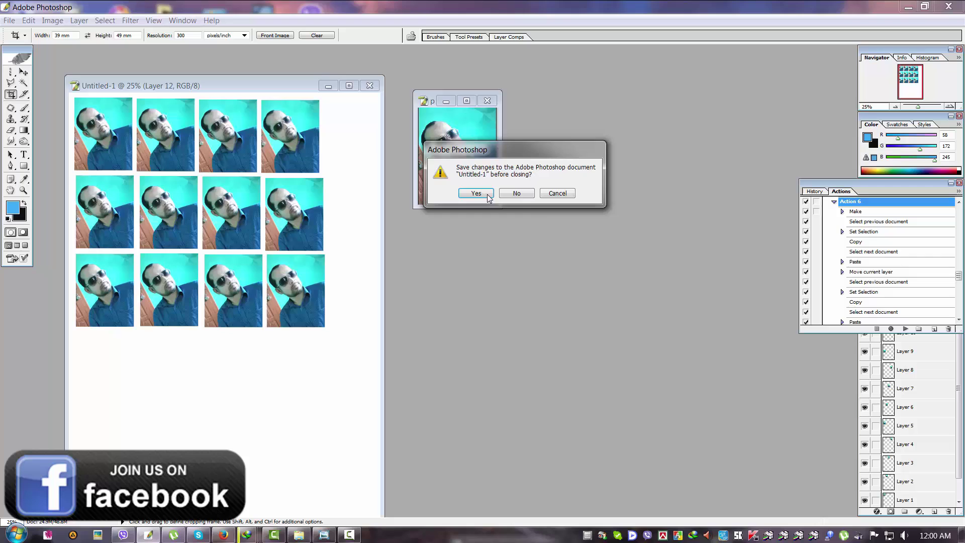
{"action": "left_click", "coordinate": [517, 196]}
{"action": "left_click", "coordinate": [487, 101]}
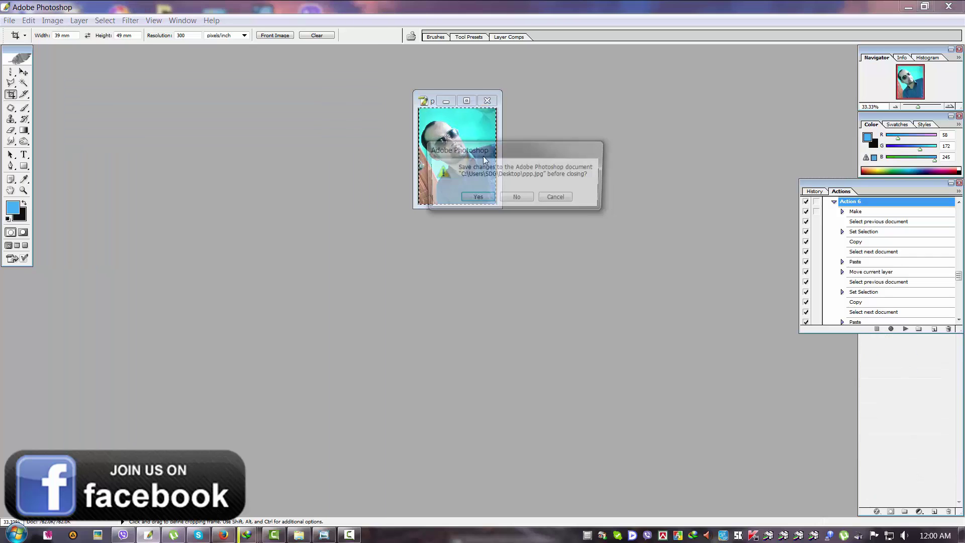
{"action": "left_click", "coordinate": [517, 196]}
Open the image ppp.jpg from the Desktop
{"action": "double_click", "coordinate": [421, 162]}
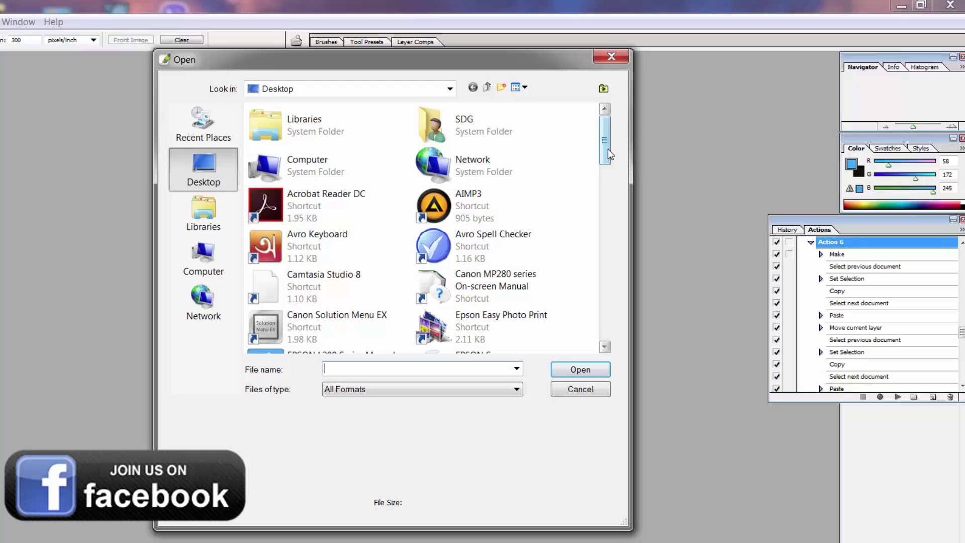
{"action": "left_click_drag", "start_coordinate": [665, 134], "coordinate": [665, 235]}
{"action": "left_click_drag", "start_coordinate": [545, 332], "coordinate": [560, 387]}
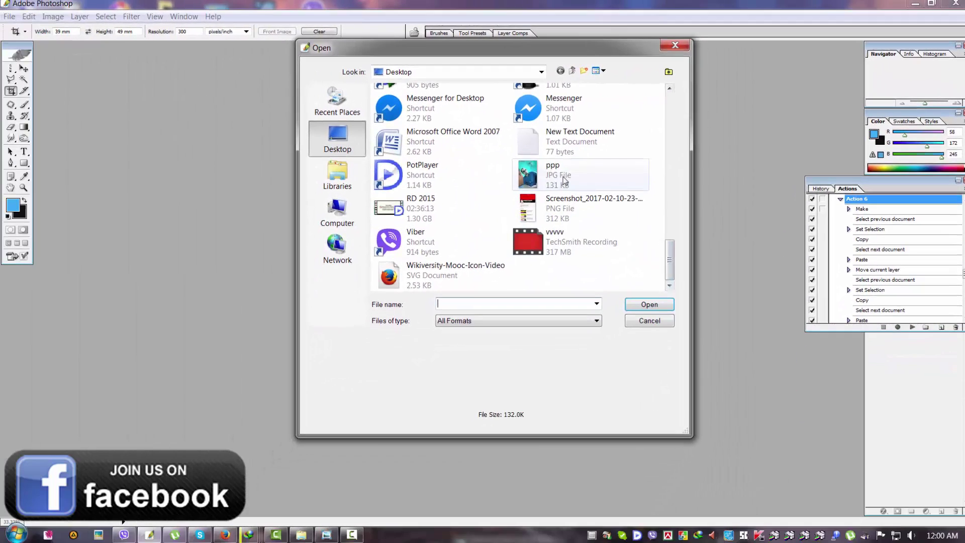
{"action": "left_click", "coordinate": [378, 244]}
{"action": "left_click", "coordinate": [649, 304]}
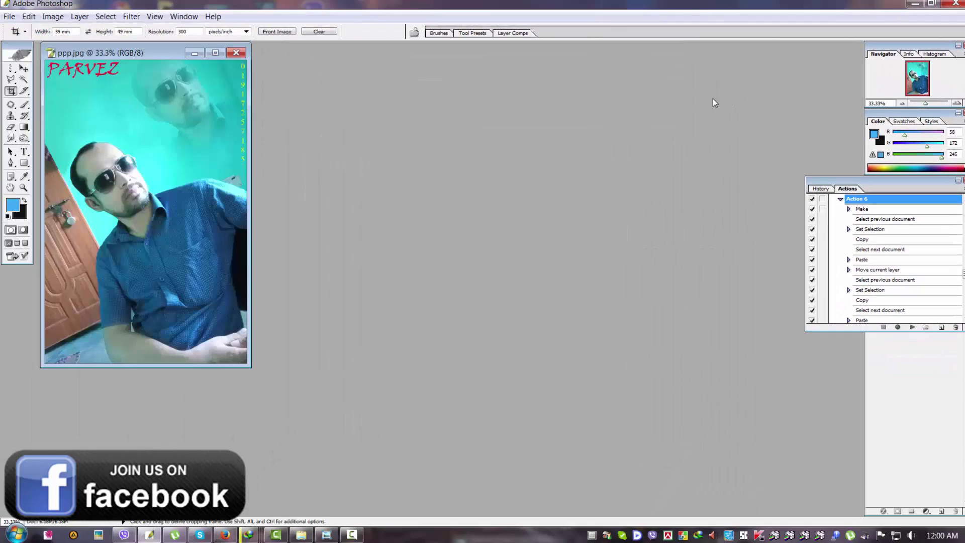
Crop ppp.jpg around the foreground man's head and chest to 39 × 49 mm at 300 pixels/inch
{"action": "left_click_drag", "start_coordinate": [146, 55], "coordinate": [383, 120]}
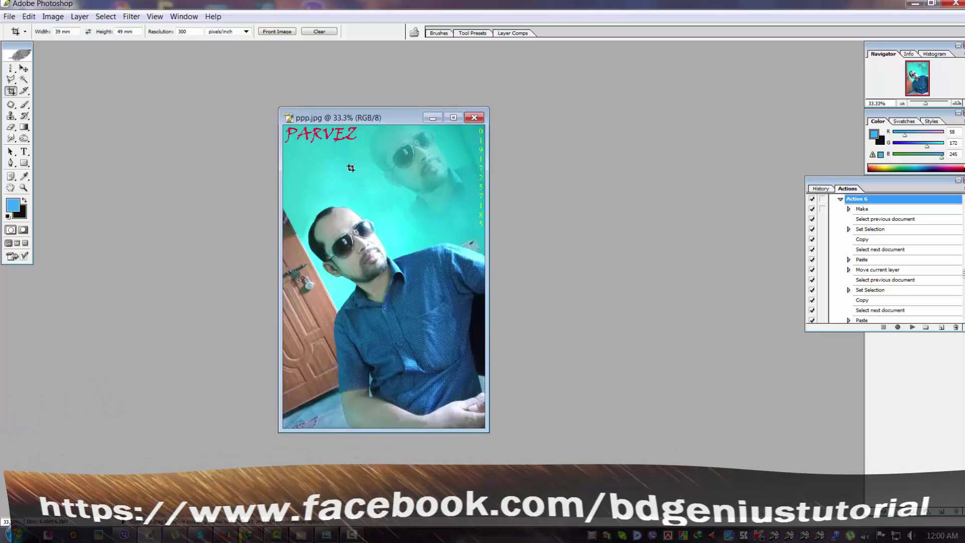
{"action": "left_click_drag", "start_coordinate": [312, 179], "coordinate": [463, 379]}
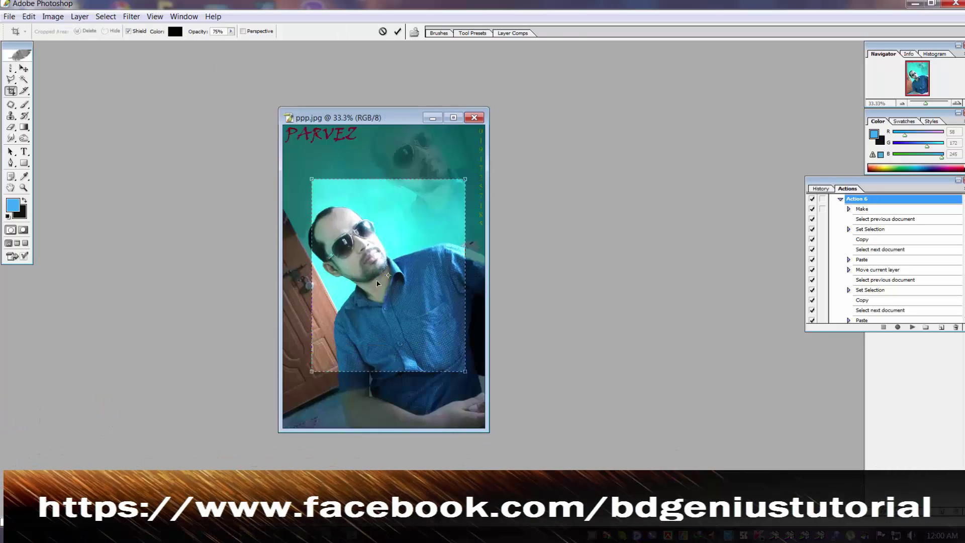
{"action": "left_click_drag", "start_coordinate": [376, 282], "coordinate": [360, 287]}
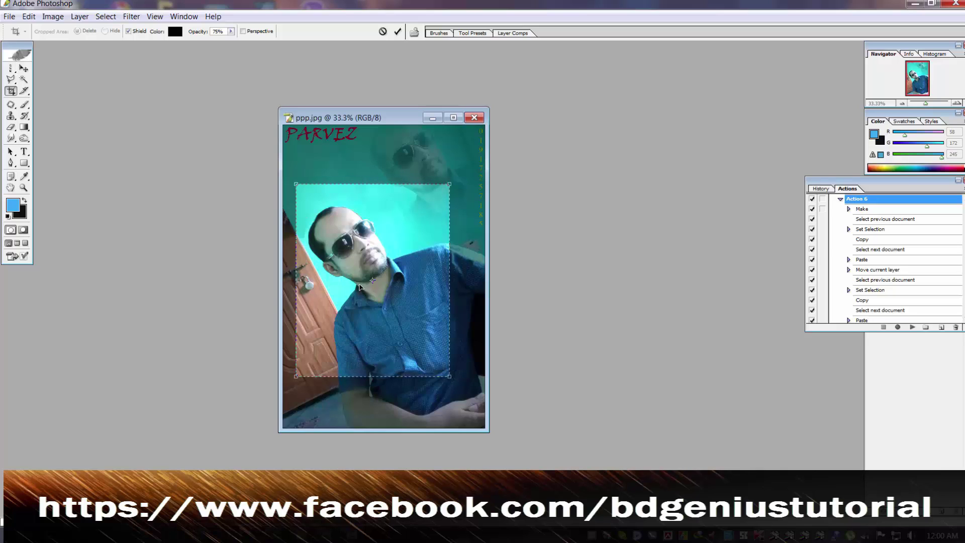
{"action": "key", "text": "Return"}
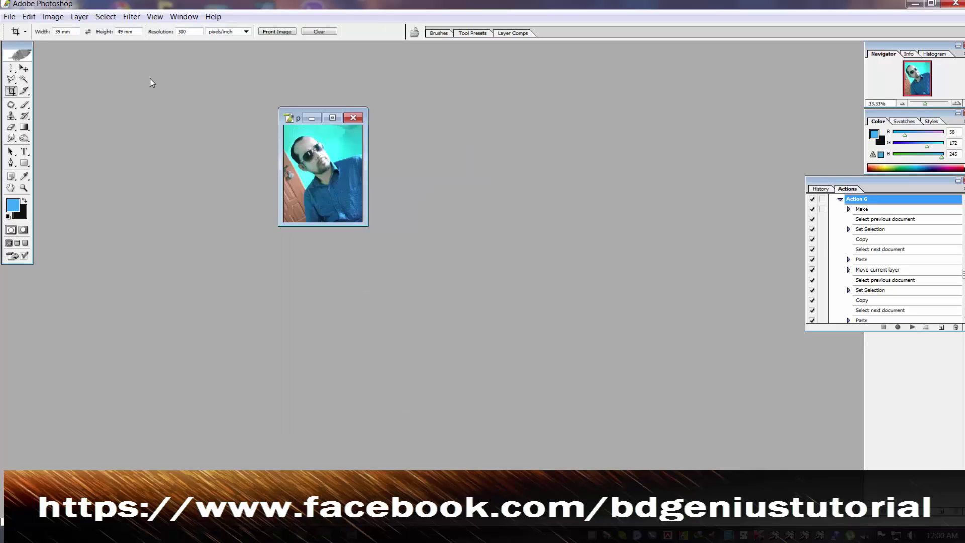
{"action": "left_click_drag", "start_coordinate": [298, 118], "coordinate": [405, 133]}
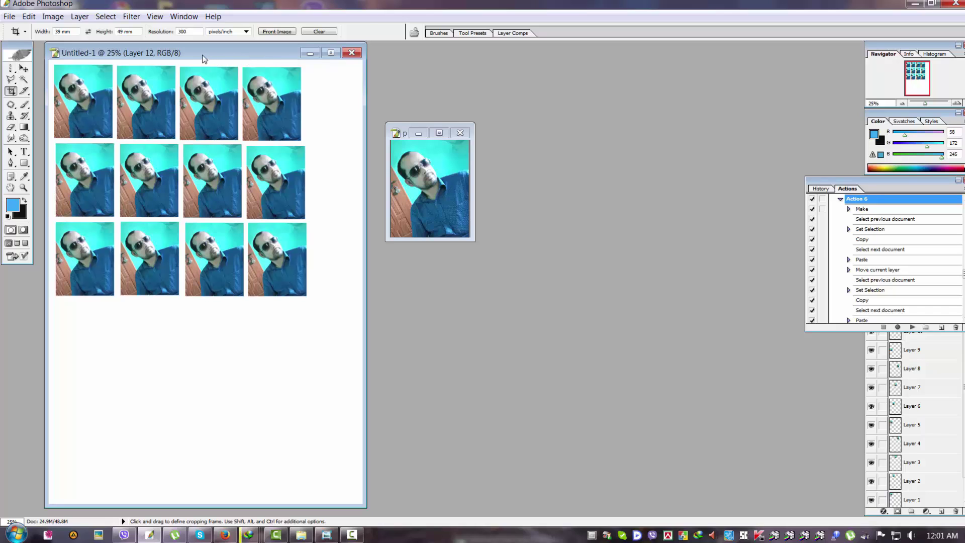
{"action": "left_click_drag", "start_coordinate": [187, 53], "coordinate": [217, 61]}
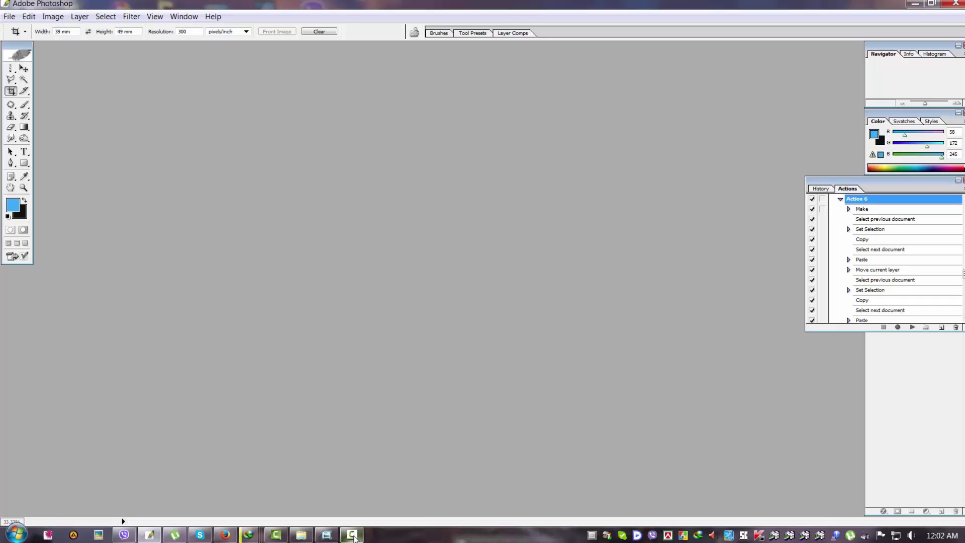
{"action": "mouse_move", "coordinate": [351, 536]}
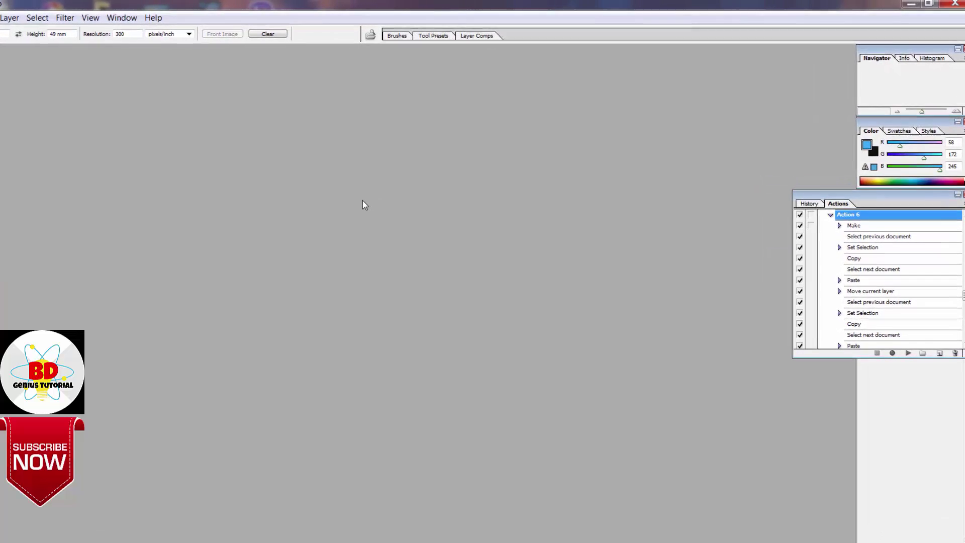
Open the photo DSC05229+.jpg from the Desktop and position its window in the middle of the workspace
{"action": "double_click", "coordinate": [343, 206]}
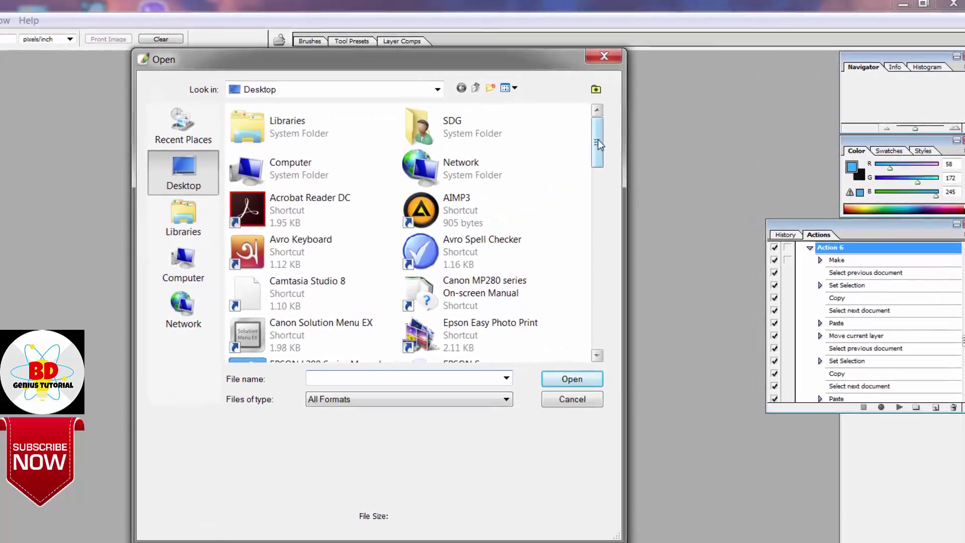
{"action": "left_click_drag", "start_coordinate": [599, 139], "coordinate": [594, 268]}
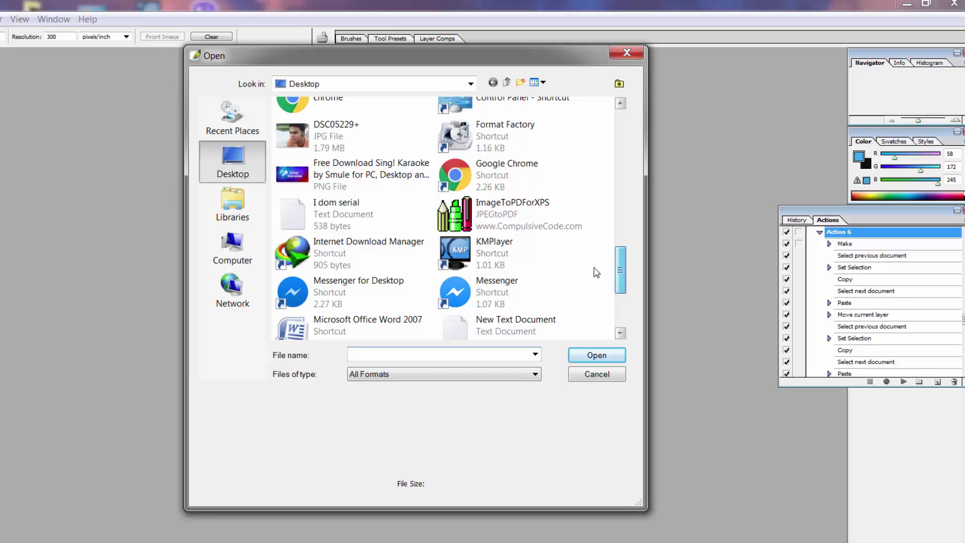
{"action": "double_click", "coordinate": [326, 136]}
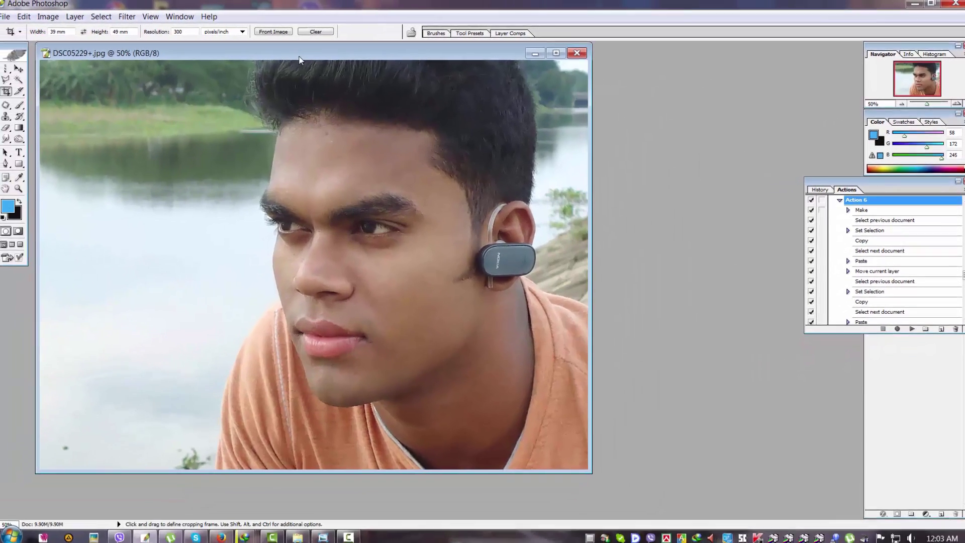
{"action": "left_click_drag", "start_coordinate": [299, 58], "coordinate": [455, 80]}
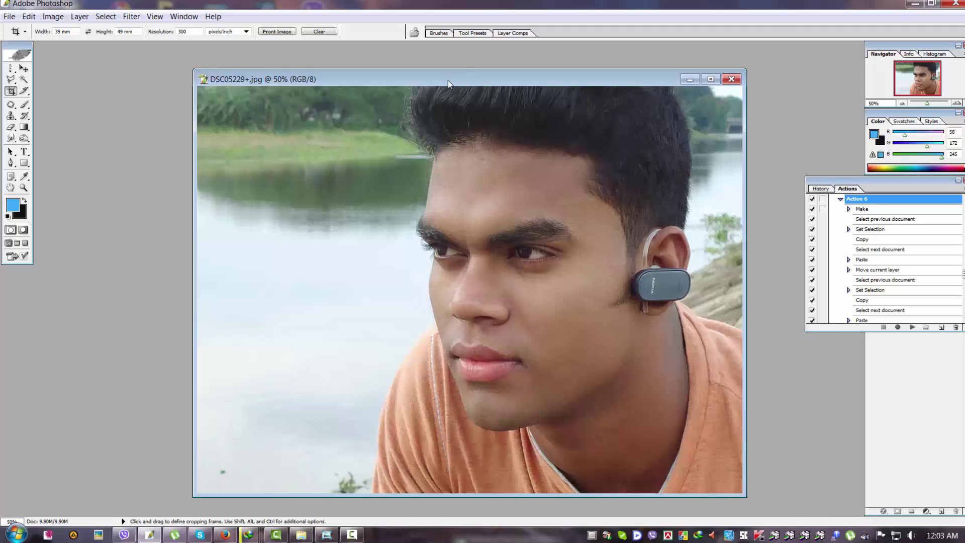
{"action": "left_click_drag", "start_coordinate": [424, 82], "coordinate": [480, 71]}
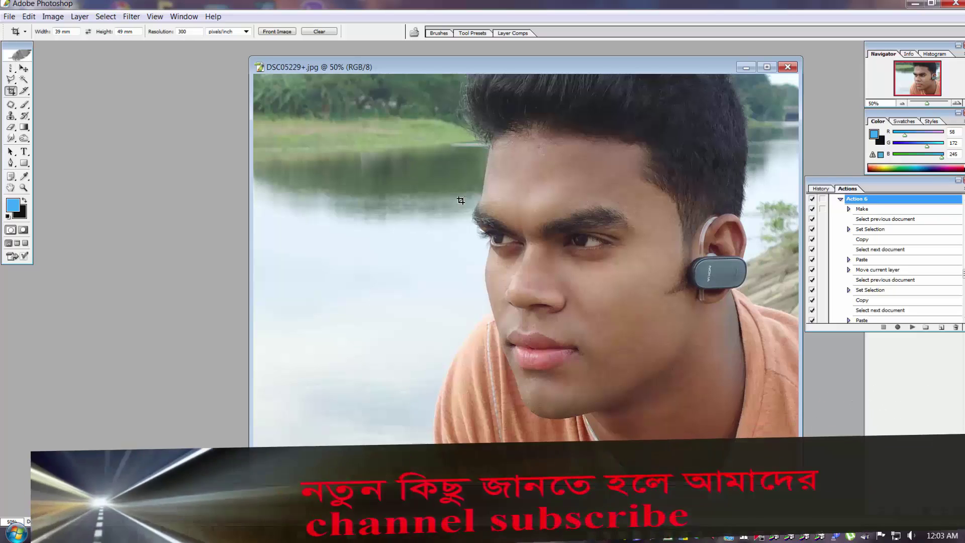
Crop DSC05229+.jpg around the man's head and shoulders at full image height to 39 × 49 mm at 300 pixels/inch
{"action": "key", "text": "f"}
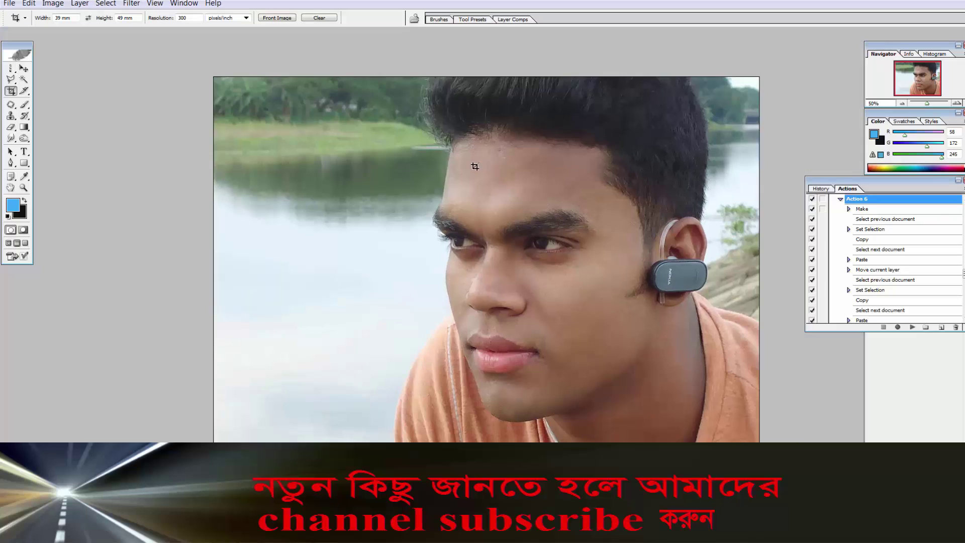
{"action": "left_click_drag", "start_coordinate": [410, 77], "coordinate": [734, 480]}
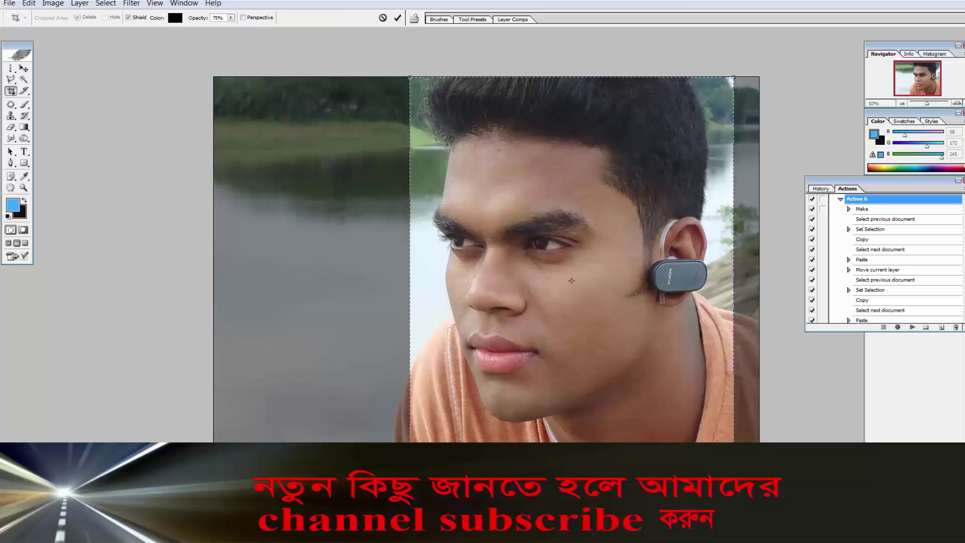
{"action": "key", "text": "Return"}
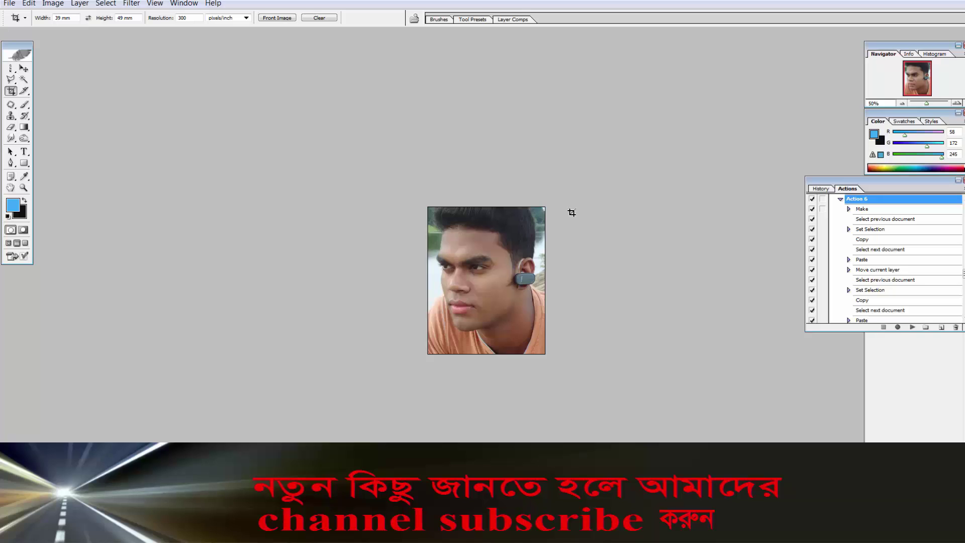
{"action": "key", "text": "f"}
{"action": "key", "text": "f"}
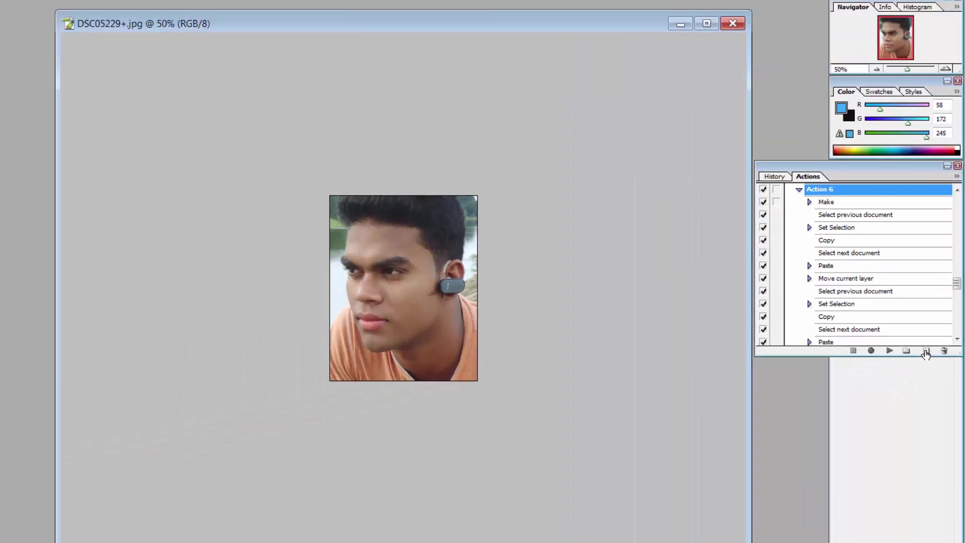
Create Action 7 in the Default Actions.atn set with function key F7 and start recording it
{"action": "left_click", "coordinate": [885, 461]}
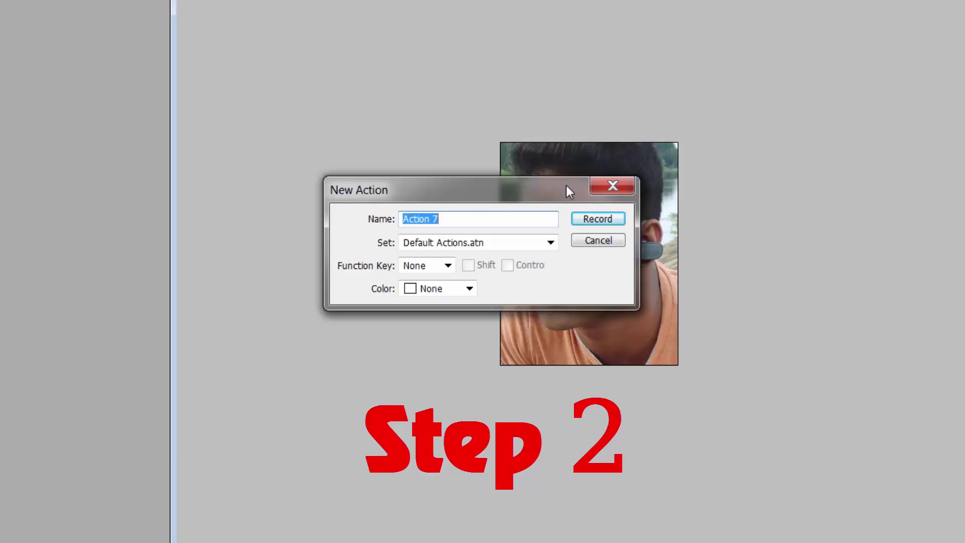
{"action": "left_click", "coordinate": [501, 220]}
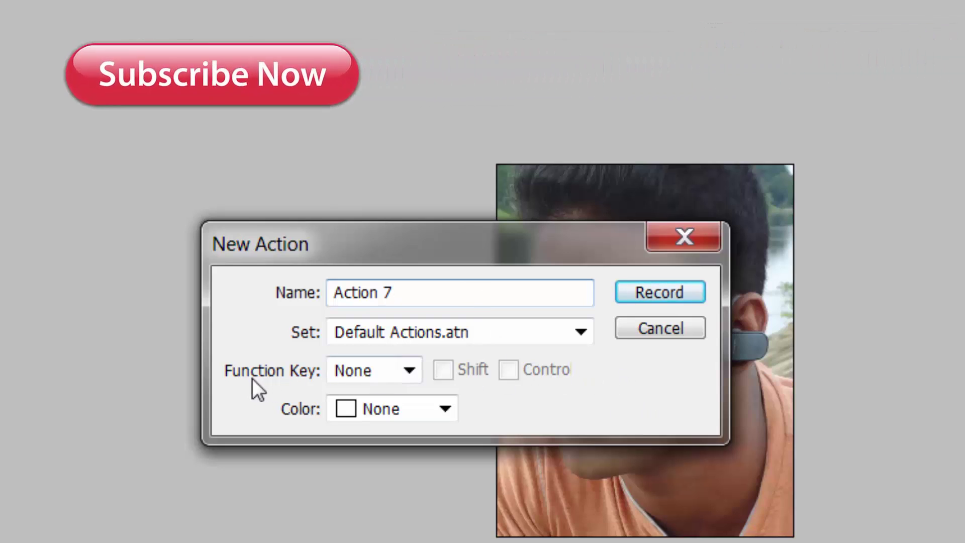
{"action": "left_click", "coordinate": [415, 372]}
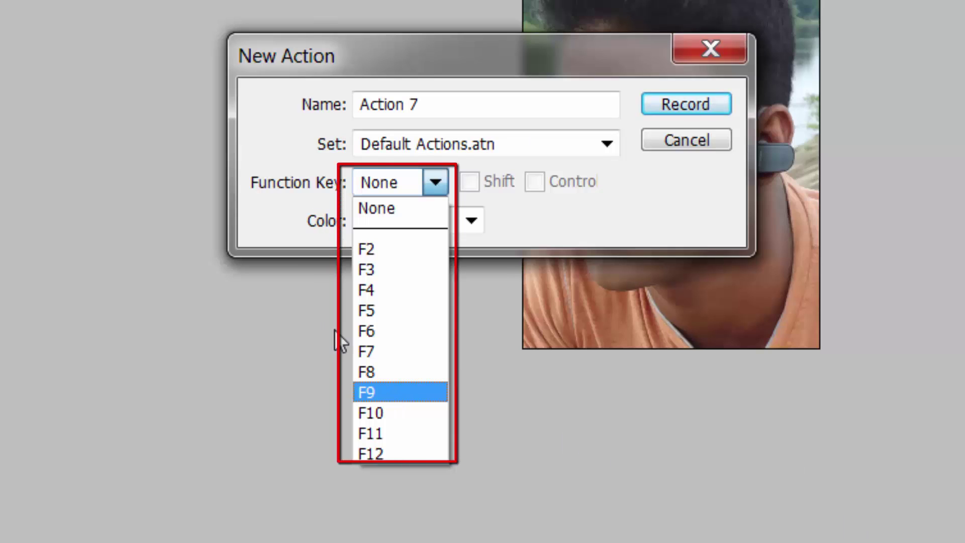
{"action": "left_click", "coordinate": [383, 350]}
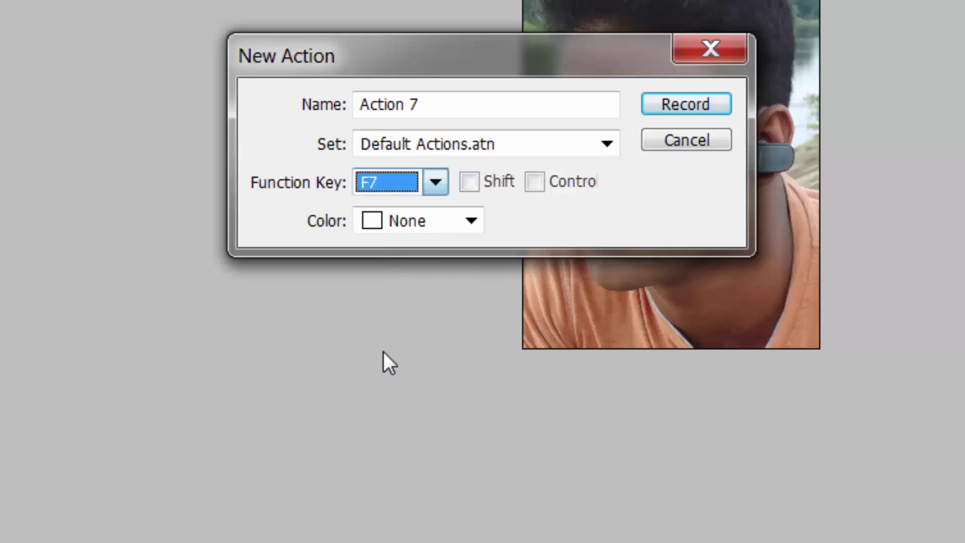
{"action": "left_click", "coordinate": [693, 104]}
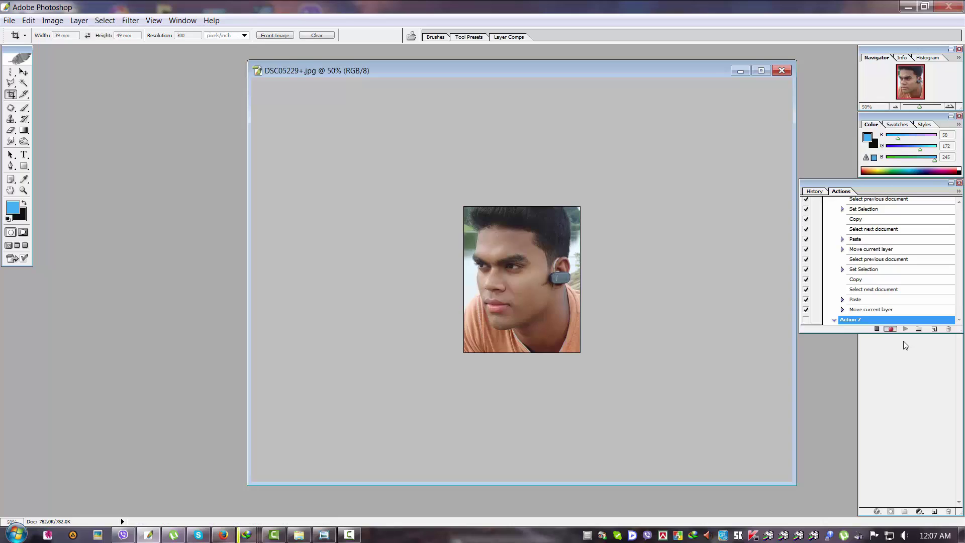
Create a new A4 document, 210 × 297 mm at 300 pixels/inch, in RGB Color with a white background
{"action": "key", "text": "ctrl+n"}
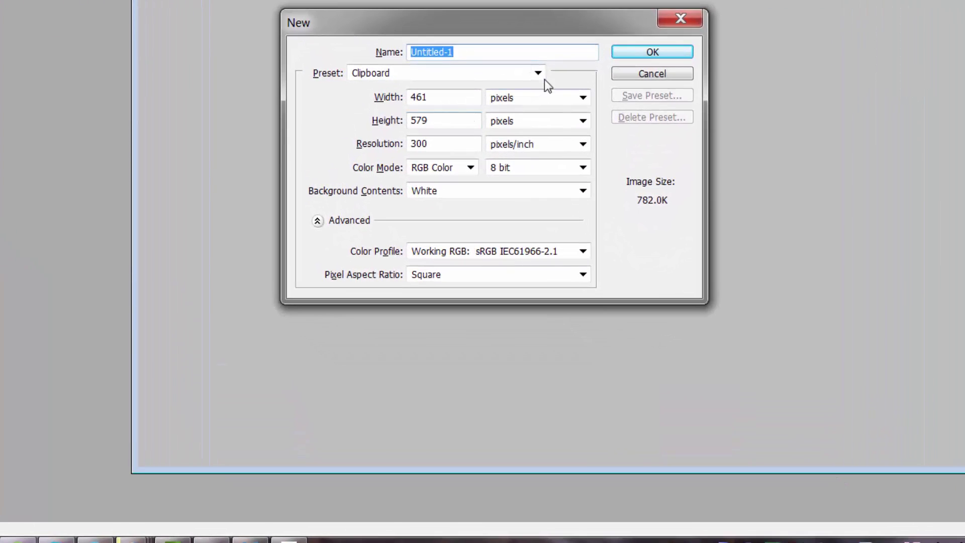
{"action": "left_click", "coordinate": [523, 175]}
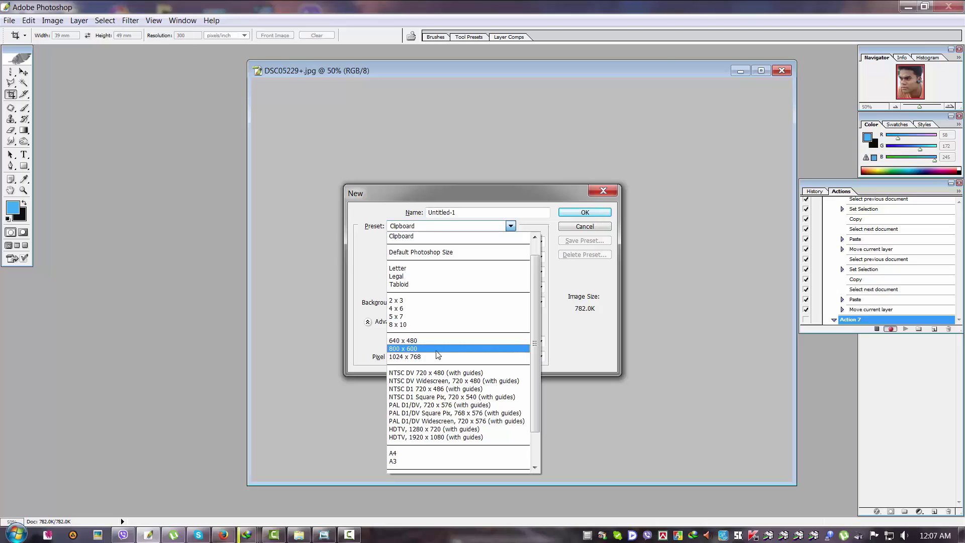
{"action": "left_click", "coordinate": [413, 453]}
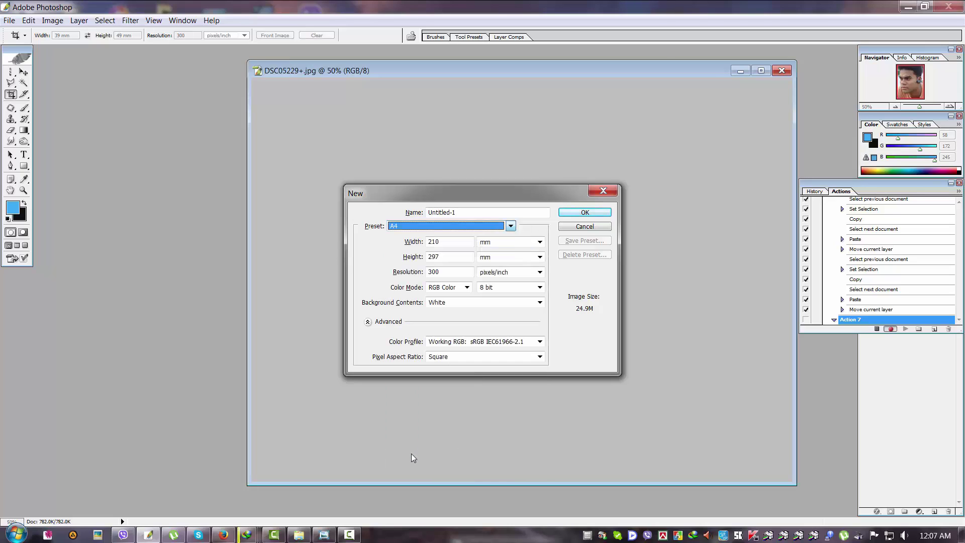
{"action": "left_click", "coordinate": [586, 213]}
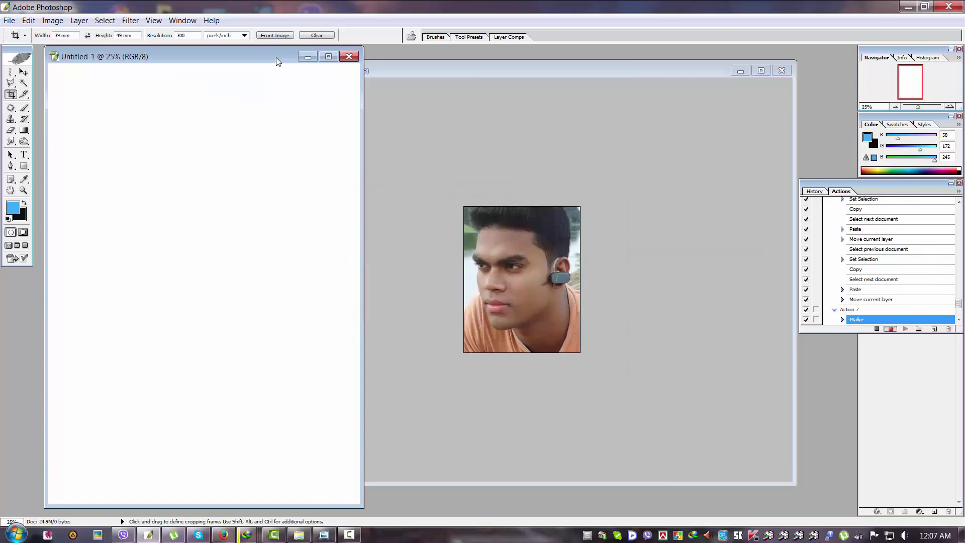
Arrange the blank A4 document and the cropped DSC05229+.jpg side by side, leaving the photo as the active document
{"action": "left_click_drag", "start_coordinate": [275, 58], "coordinate": [237, 57]}
{"action": "left_click_drag", "start_coordinate": [386, 69], "coordinate": [488, 73]}
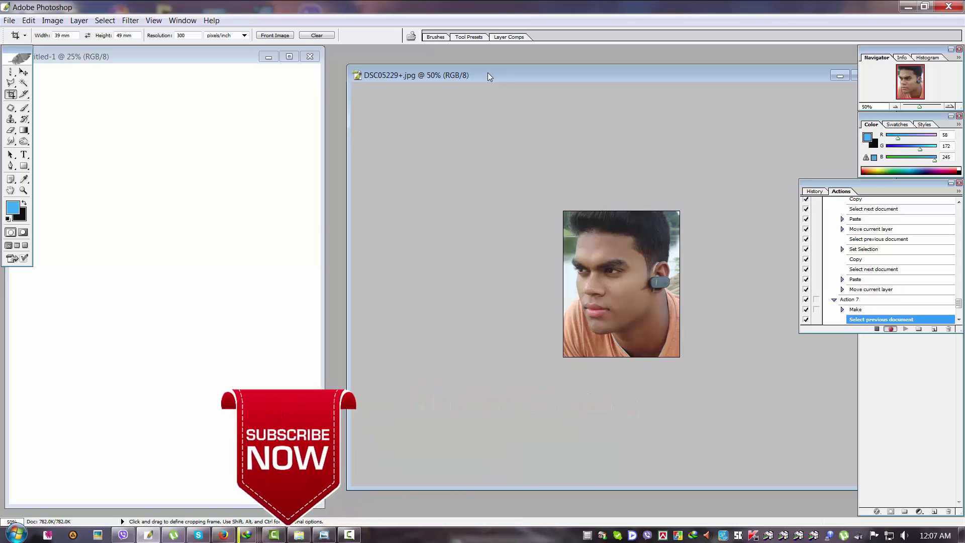
{"action": "left_click_drag", "start_coordinate": [195, 59], "coordinate": [228, 59]}
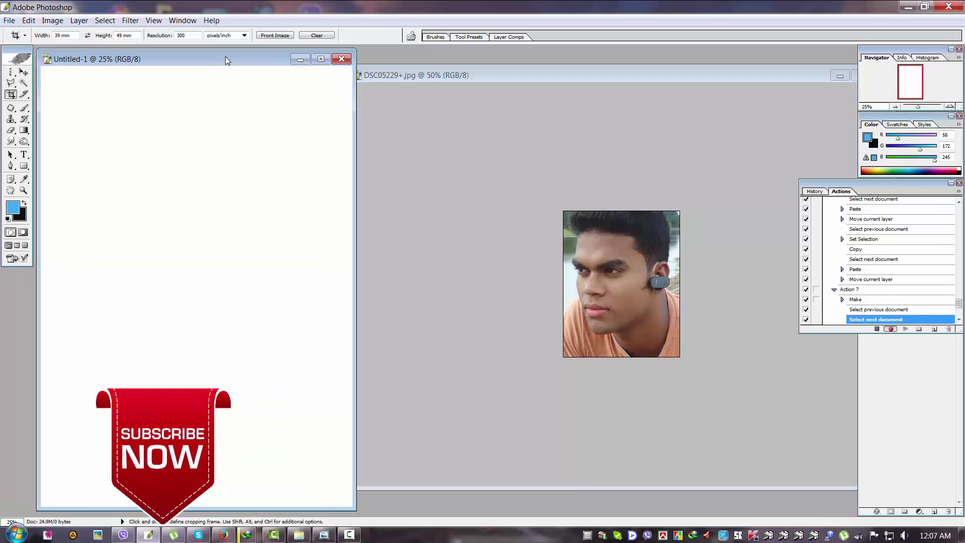
{"action": "left_click_drag", "start_coordinate": [436, 75], "coordinate": [480, 74]}
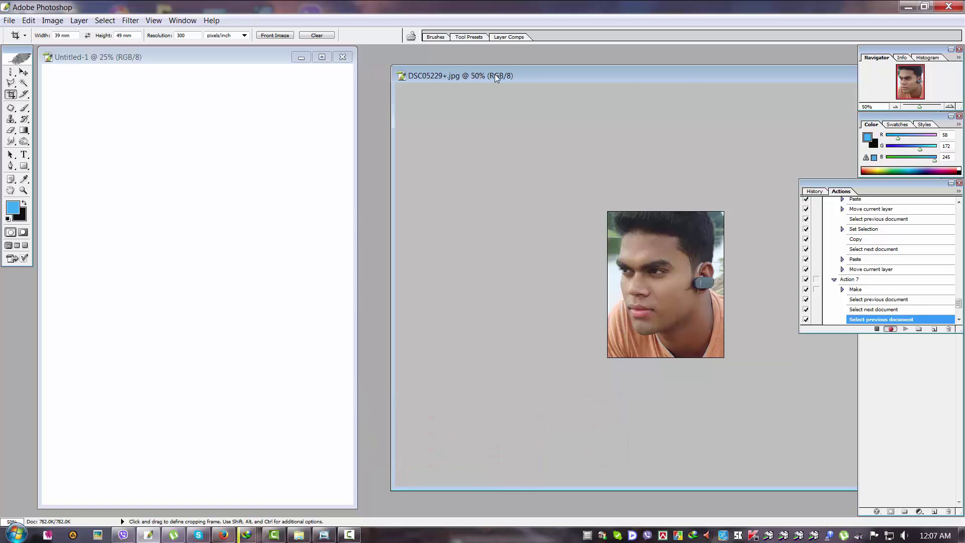
{"action": "left_click_drag", "start_coordinate": [494, 74], "coordinate": [471, 68]}
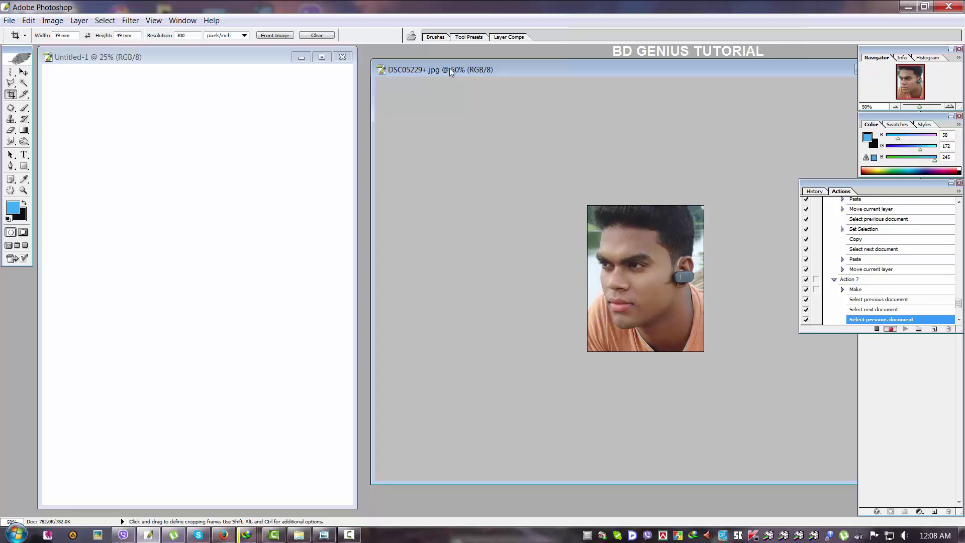
Copy the entire cropped photo into the blank A4 document and place it in the page's top-left corner
{"action": "left_click_drag", "start_coordinate": [447, 71], "coordinate": [462, 70]}
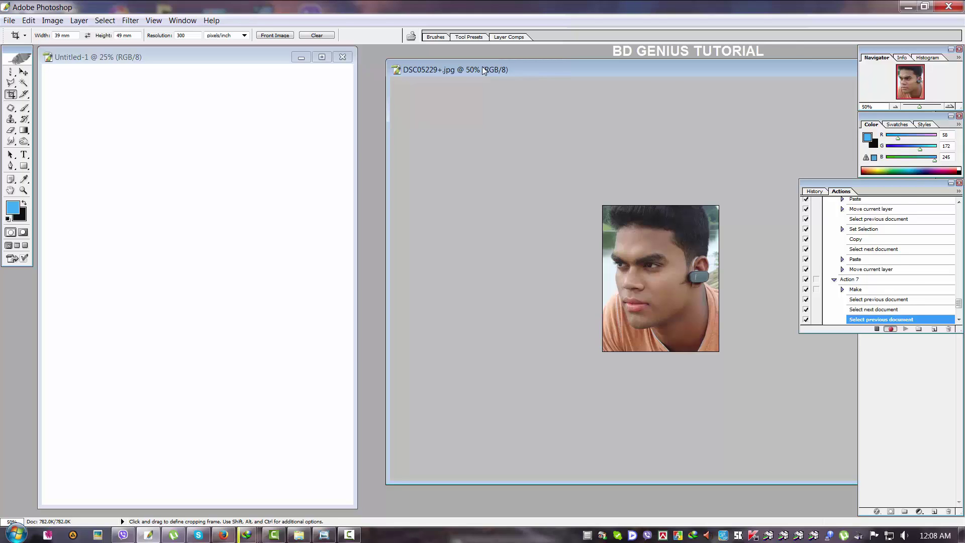
{"action": "key", "text": "ctrl+a"}
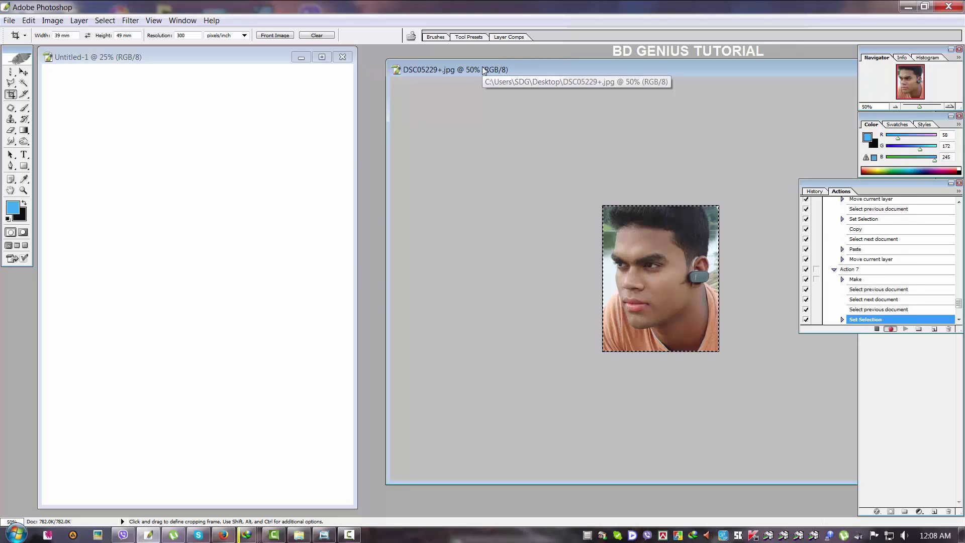
{"action": "key", "text": "ctrl+c"}
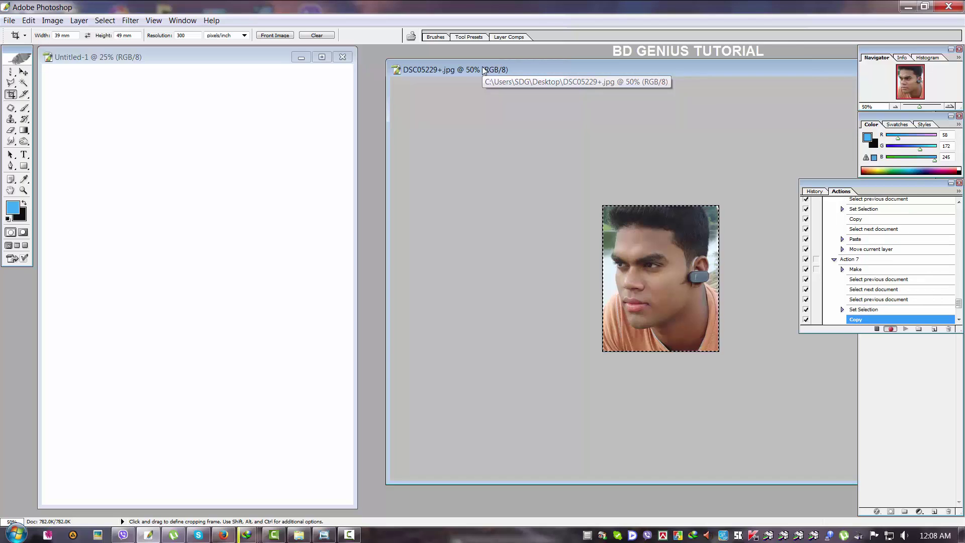
{"action": "left_click", "coordinate": [140, 59]}
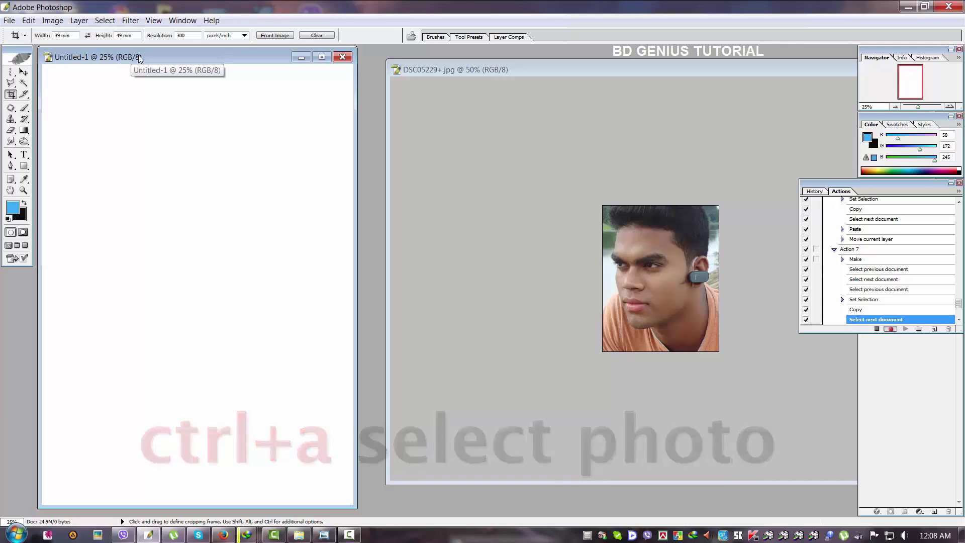
{"action": "key", "text": "ctrl+v"}
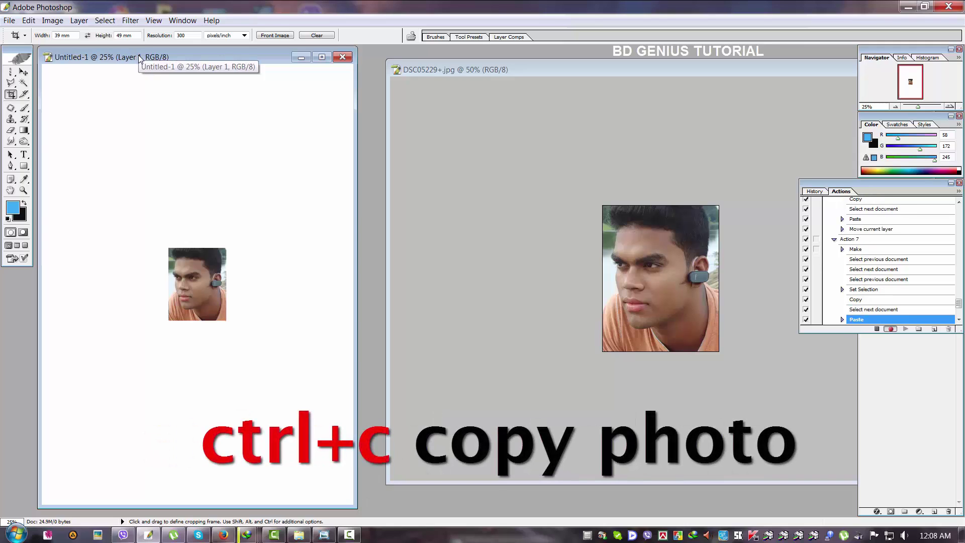
{"action": "key", "text": "v"}
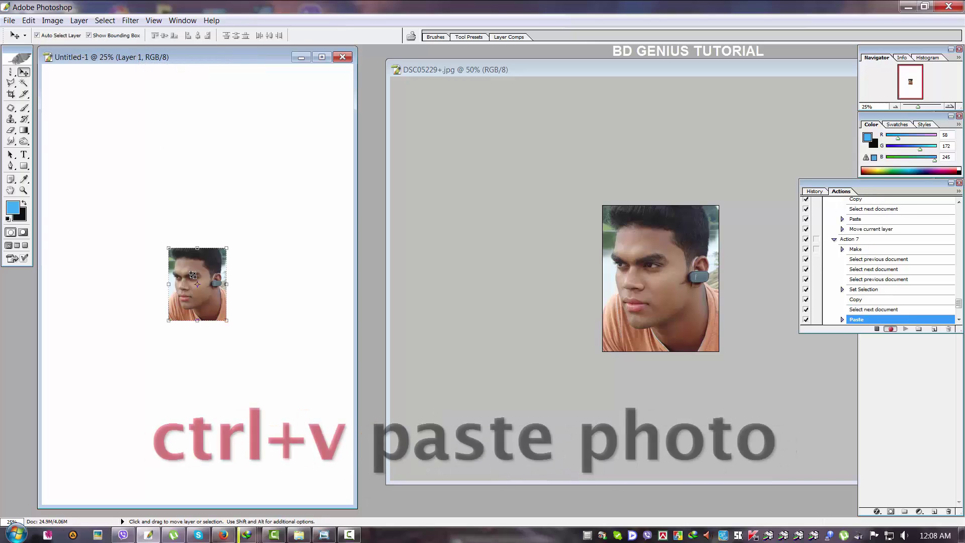
{"action": "left_click_drag", "start_coordinate": [206, 275], "coordinate": [86, 94]}
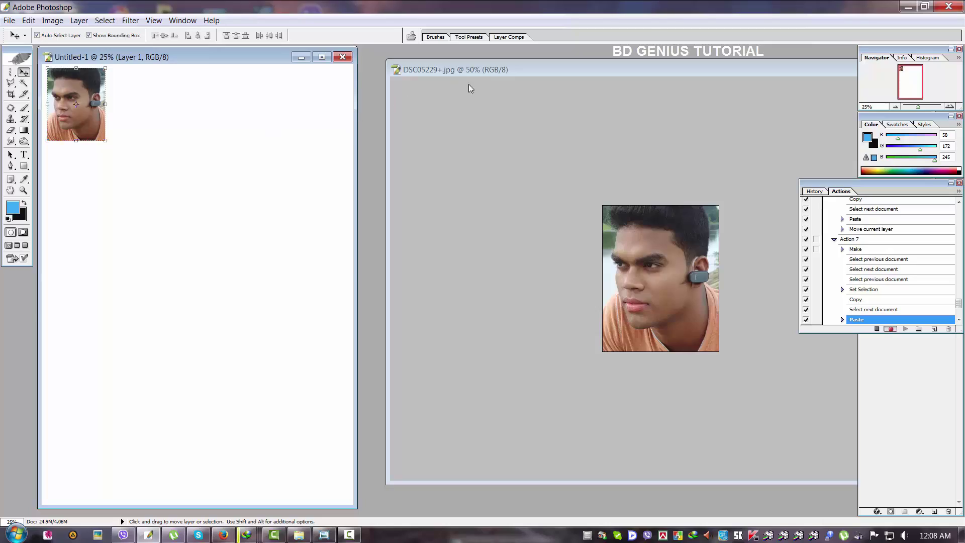
Copy the whole photo into the A4 document again and place this second copy directly right of the first one
{"action": "left_click_drag", "start_coordinate": [535, 68], "coordinate": [530, 67]}
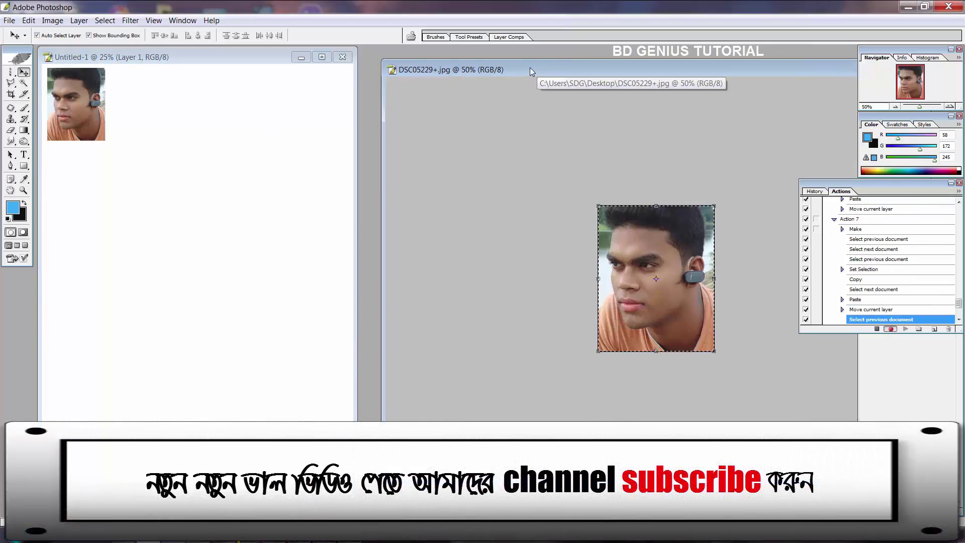
{"action": "key", "text": "ctrl+a"}
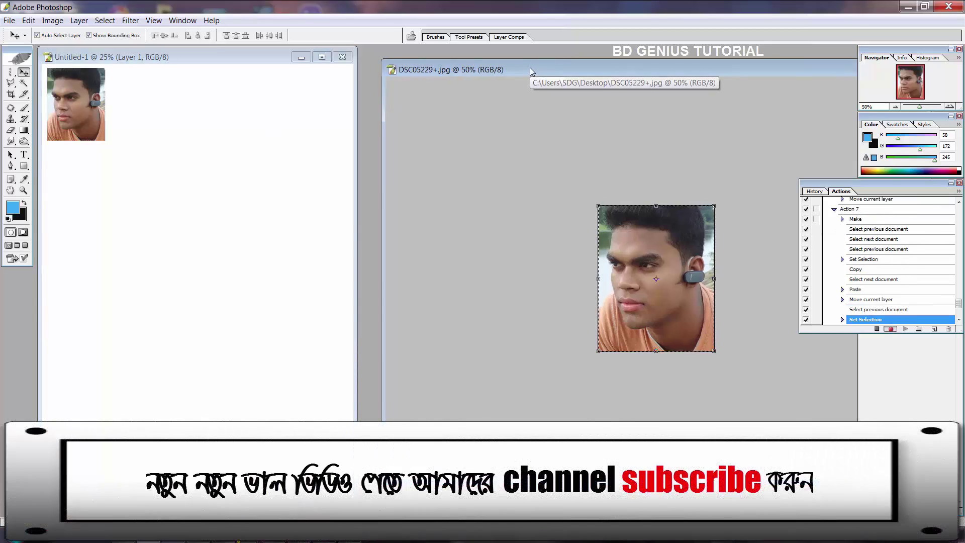
{"action": "key", "text": "ctrl+c"}
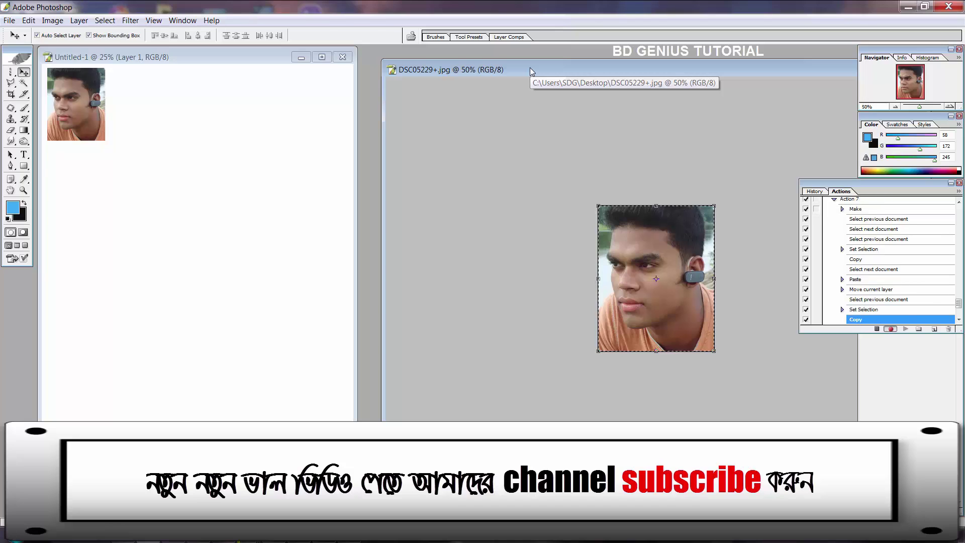
{"action": "left_click", "coordinate": [204, 54]}
{"action": "key", "text": "ctrl+v"}
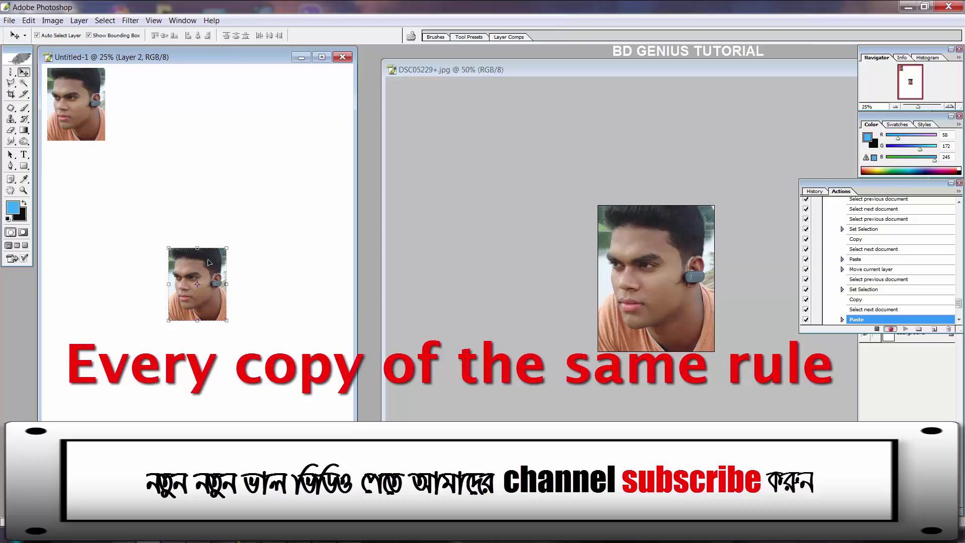
{"action": "left_click_drag", "start_coordinate": [209, 262], "coordinate": [142, 86]}
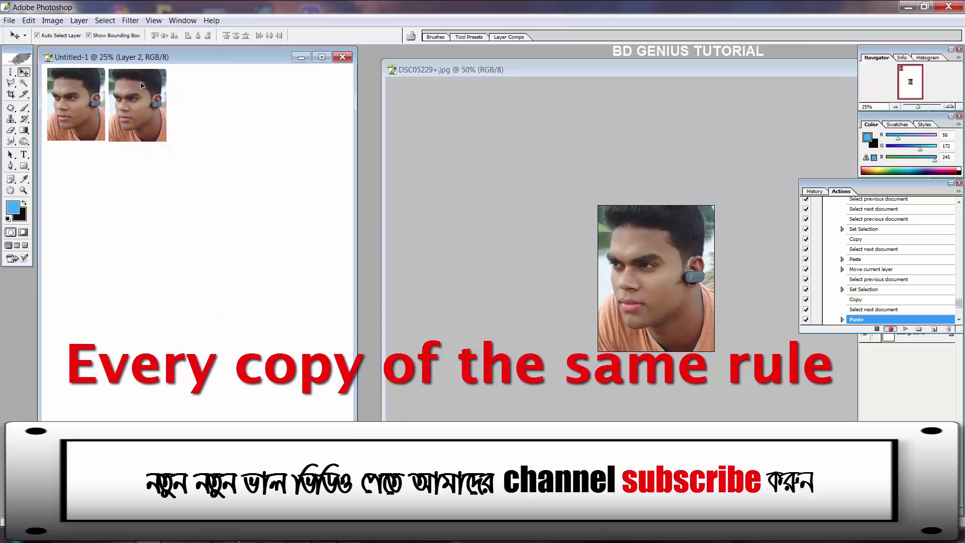
Add a third copy of the whole photo to the A4 page, beside the second in the top row
{"action": "left_click", "coordinate": [435, 70]}
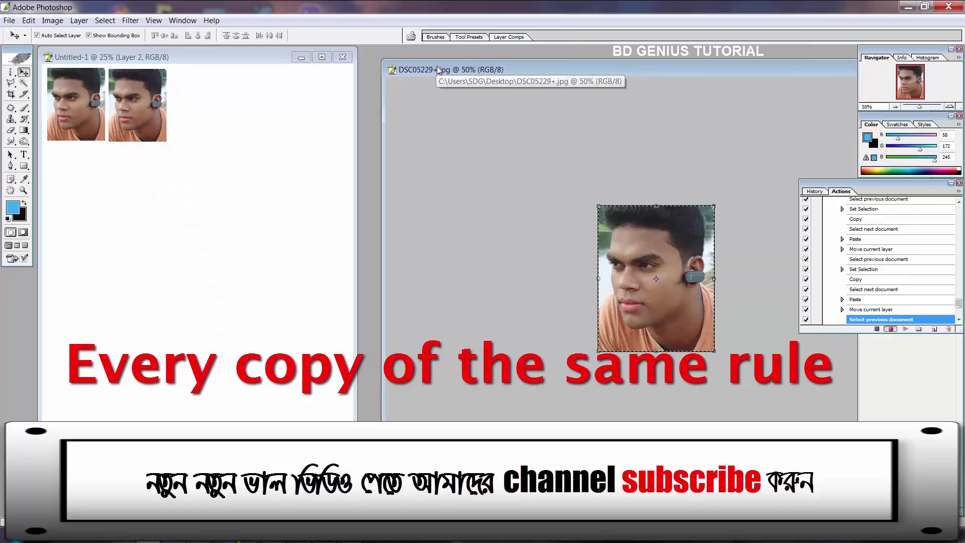
{"action": "key", "text": "ctrl+a"}
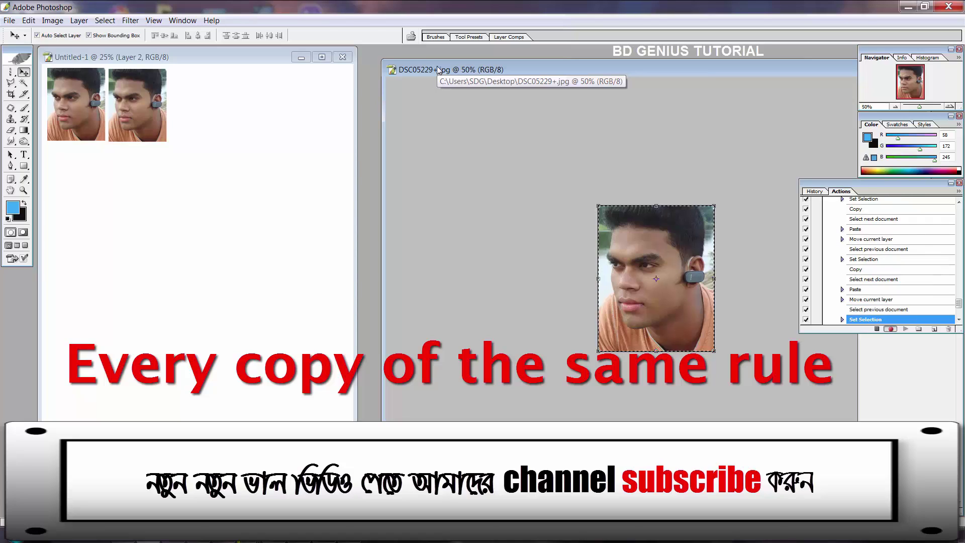
{"action": "key", "text": "ctrl+c"}
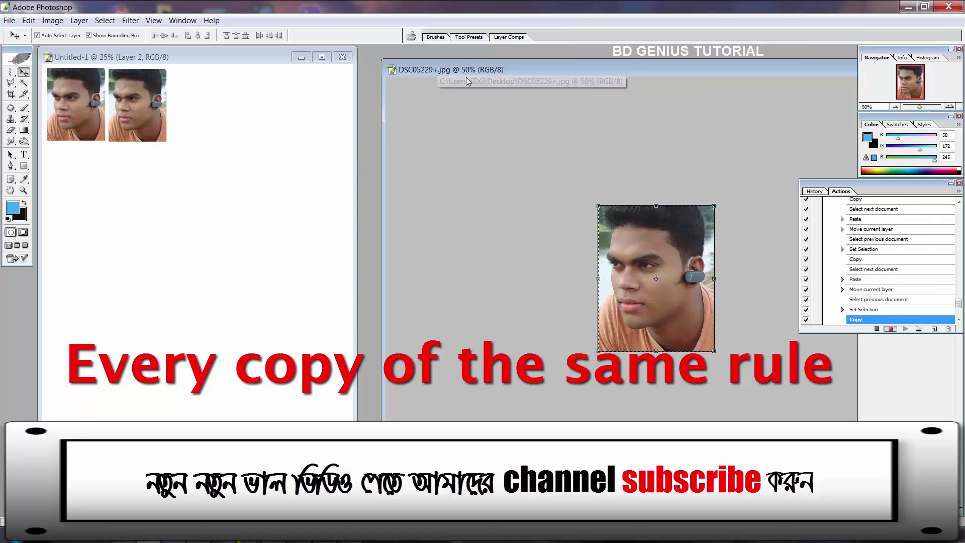
{"action": "left_click", "coordinate": [233, 52]}
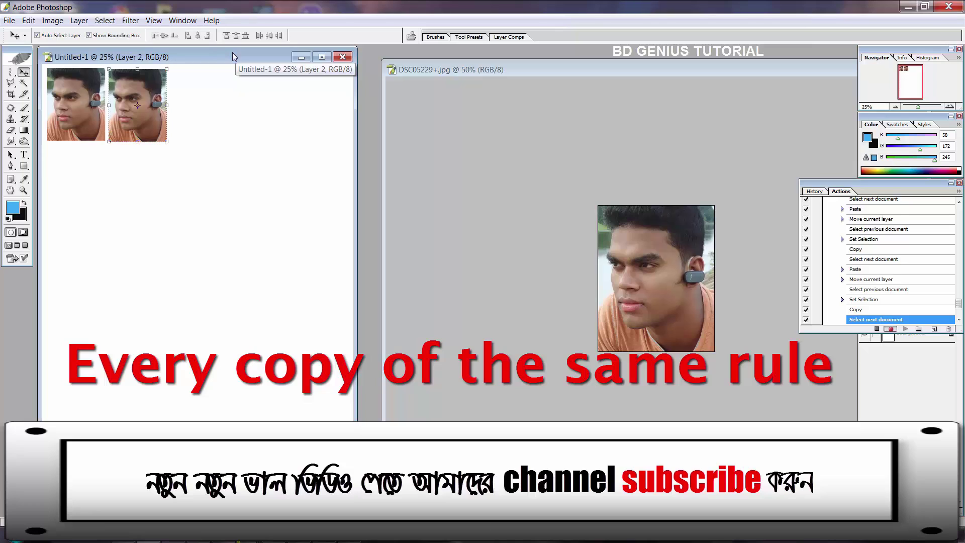
{"action": "key", "text": "ctrl+v"}
{"action": "left_click_drag", "start_coordinate": [201, 267], "coordinate": [200, 87]}
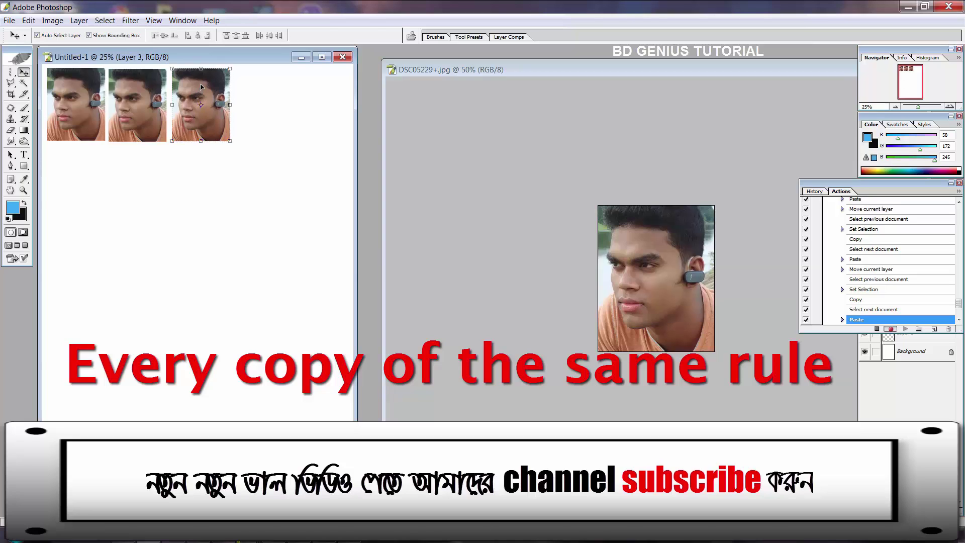
Add a fourth copy of the whole photo to the A4 page, completing the top row beside the third
{"action": "double_click", "coordinate": [463, 69]}
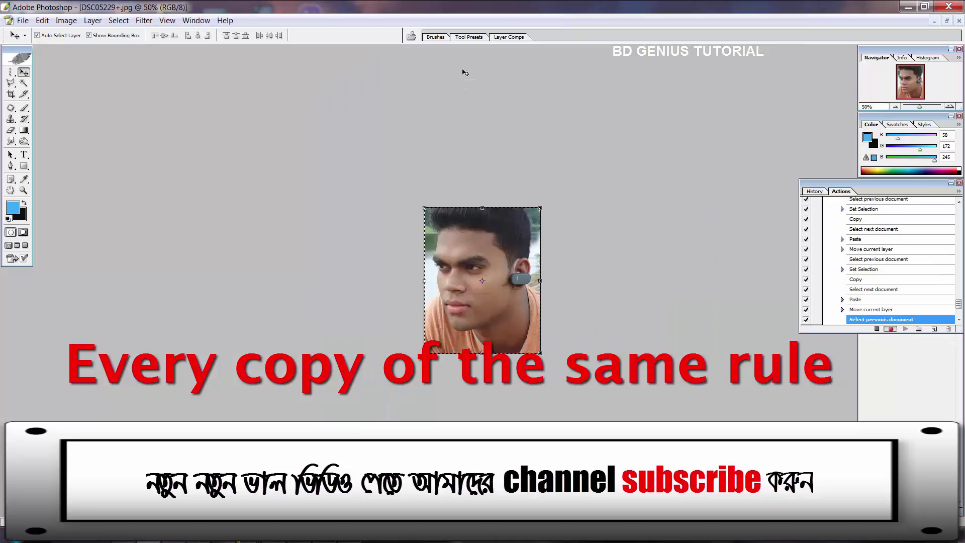
{"action": "key", "text": "ctrl+F5"}
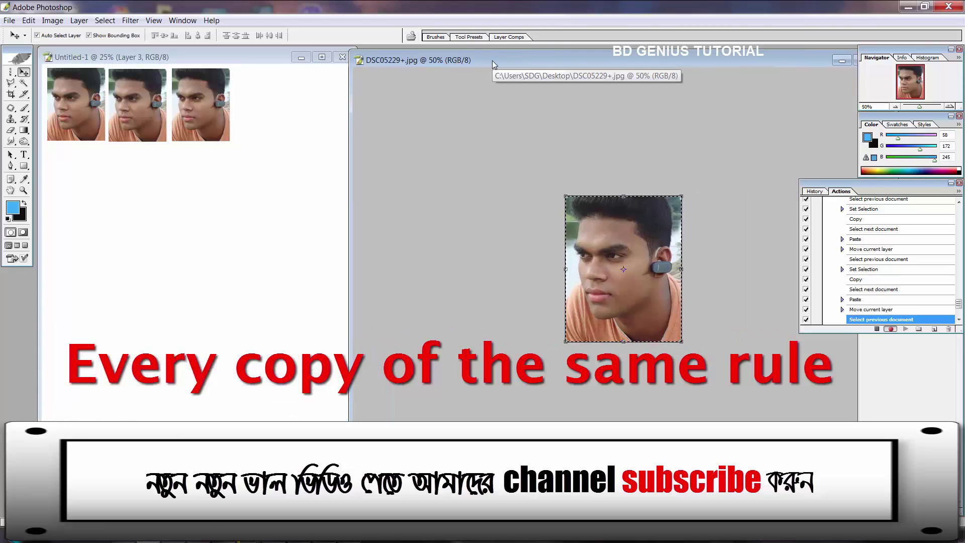
{"action": "key", "text": "ctrl+a"}
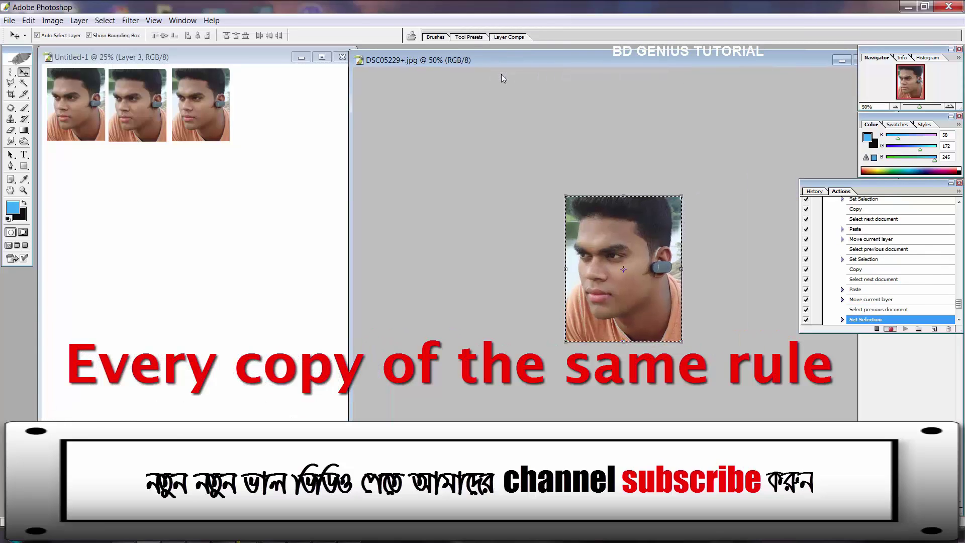
{"action": "key", "text": "ctrl+c"}
{"action": "left_click", "coordinate": [268, 53]}
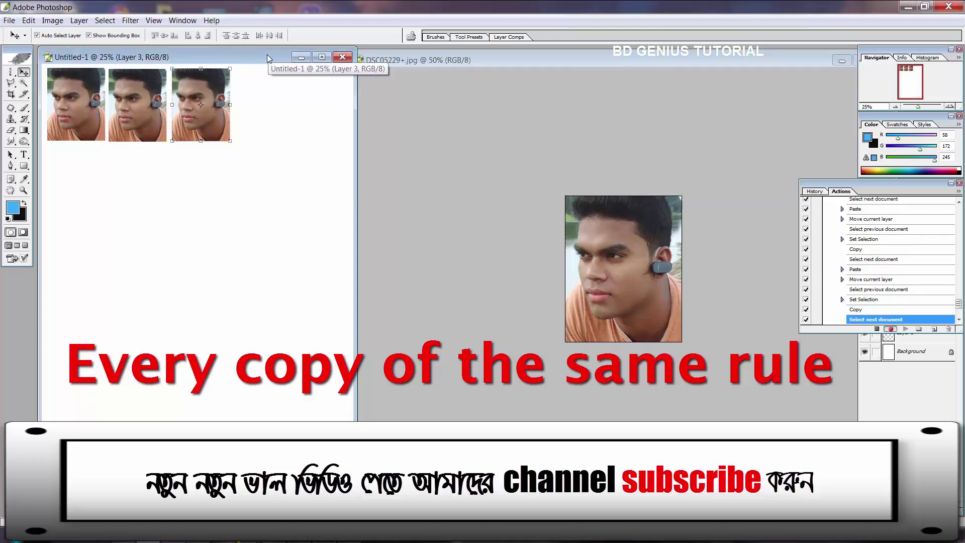
{"action": "key", "text": "ctrl+v"}
{"action": "left_click_drag", "start_coordinate": [211, 260], "coordinate": [269, 89]}
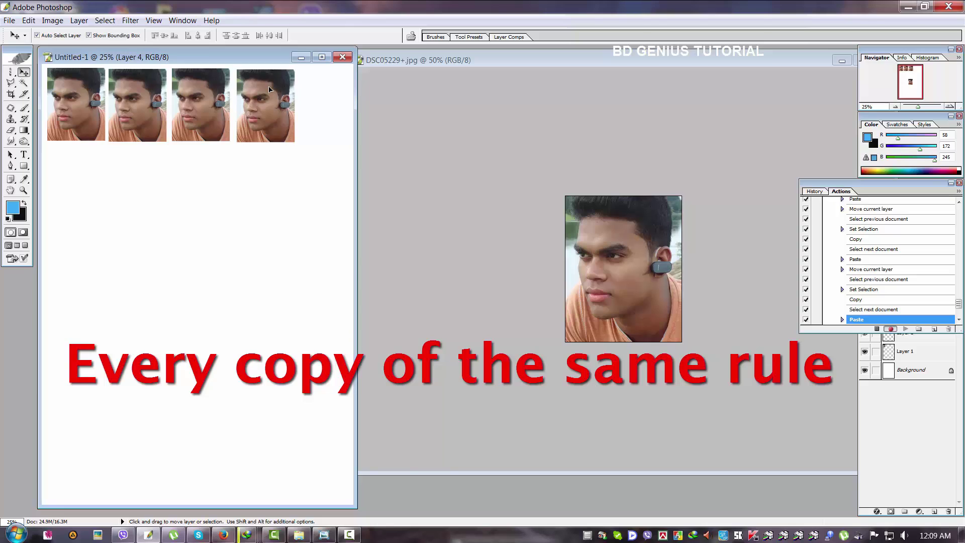
Add a fifth copy of the whole photo to the A4 page, starting a second row directly below the first copy
{"action": "left_click_drag", "start_coordinate": [422, 60], "coordinate": [466, 57]}
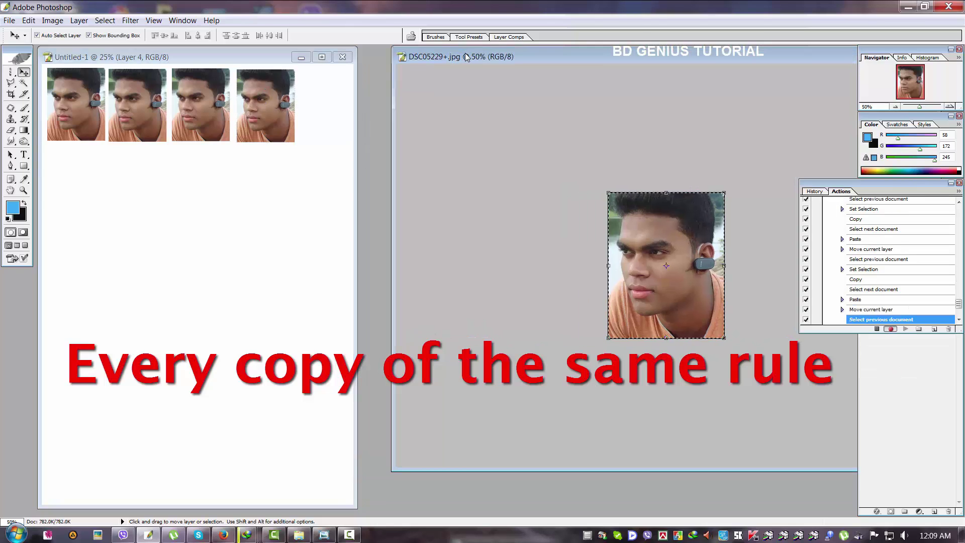
{"action": "key", "text": "ctrl+a"}
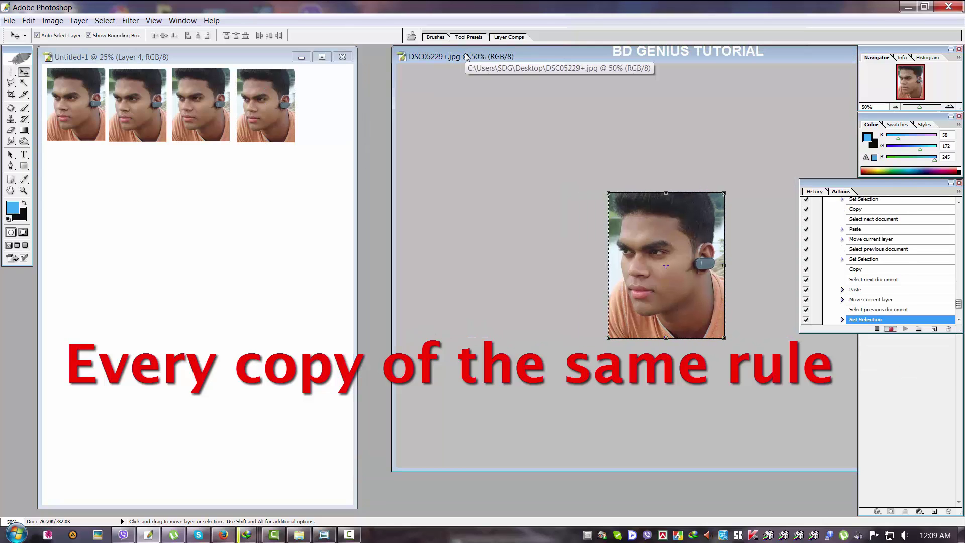
{"action": "key", "text": "ctrl+c"}
{"action": "left_click", "coordinate": [246, 57]}
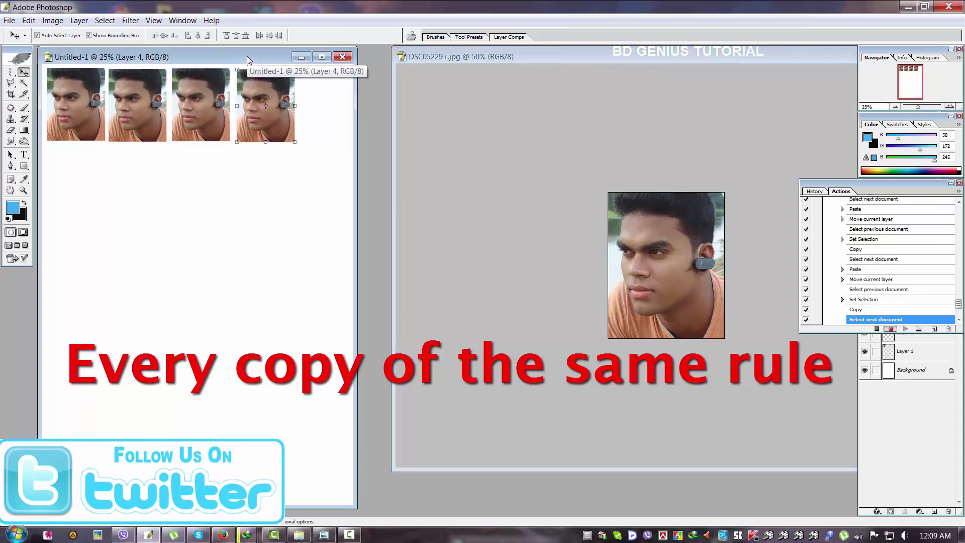
{"action": "key", "text": "ctrl+v"}
{"action": "left_click_drag", "start_coordinate": [205, 268], "coordinate": [83, 167]}
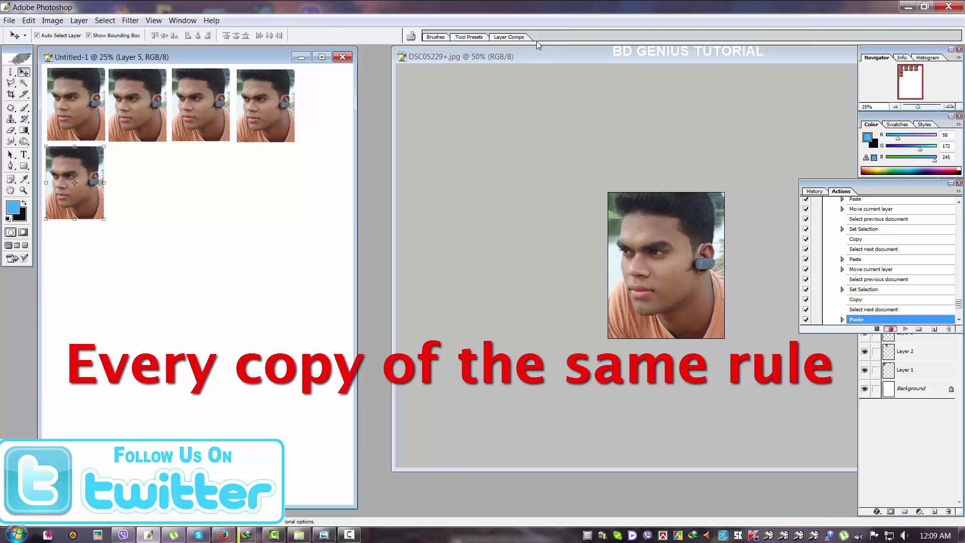
Add a sixth copy of the whole photo to the A4 page, second in the second row below the second copy
{"action": "left_click_drag", "start_coordinate": [536, 52], "coordinate": [528, 55]}
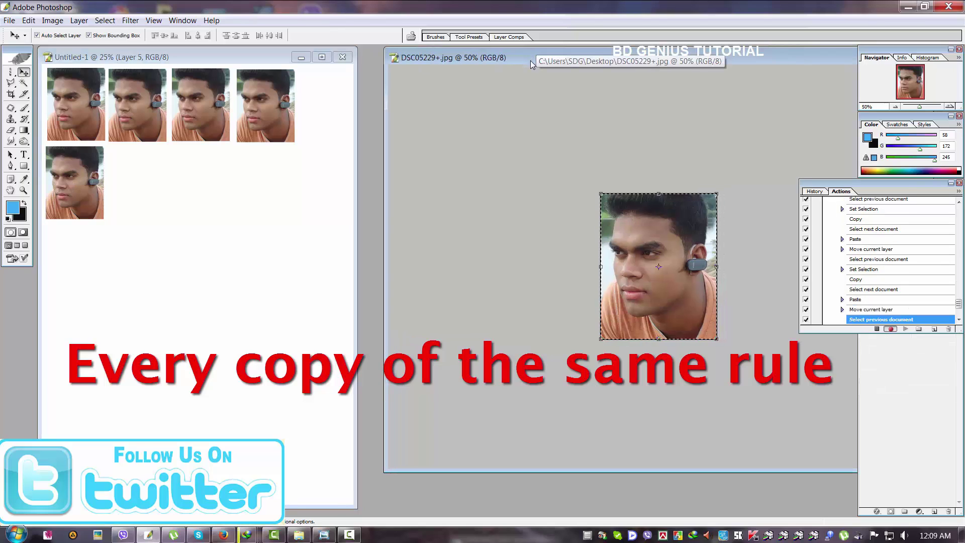
{"action": "key", "text": "ctrl+a"}
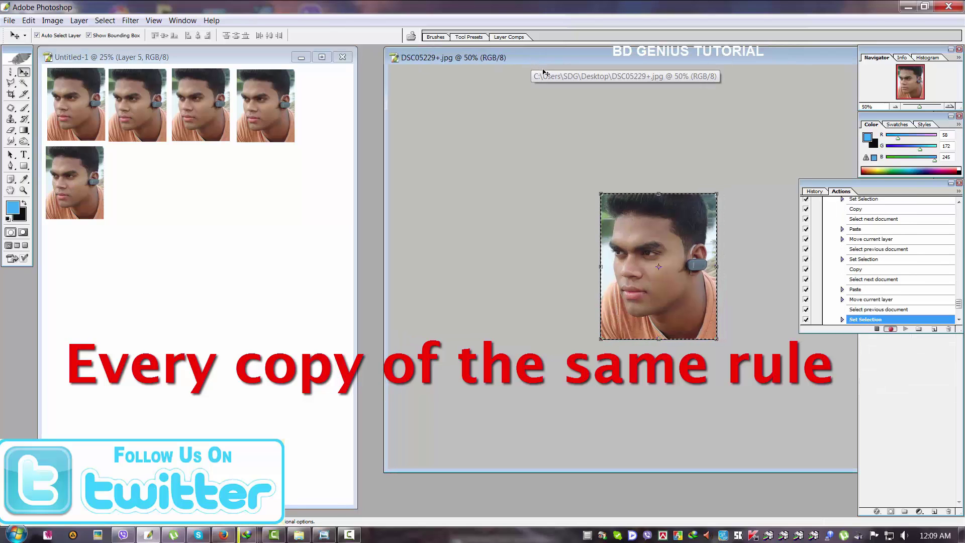
{"action": "key", "text": "ctrl+c"}
{"action": "left_click", "coordinate": [267, 56]}
{"action": "key", "text": "ctrl+v"}
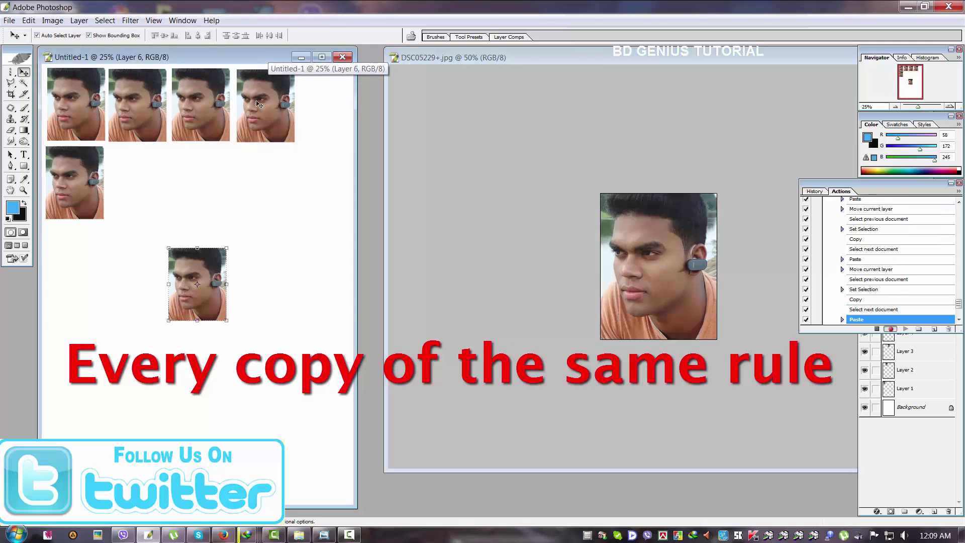
{"action": "left_click_drag", "start_coordinate": [207, 269], "coordinate": [148, 170]}
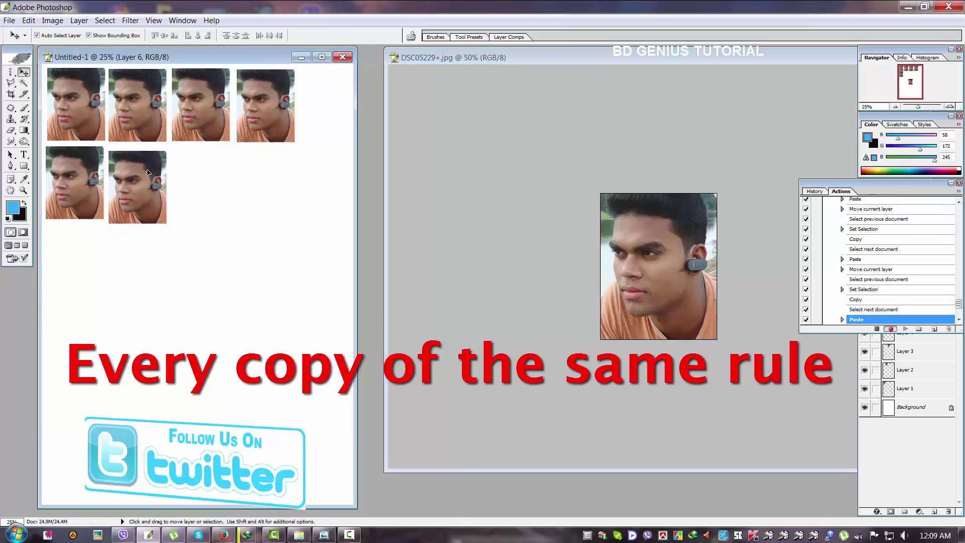
Add a seventh copy of the whole photo to the A4 page, third in the second row below the third copy
{"action": "double_click", "coordinate": [523, 56]}
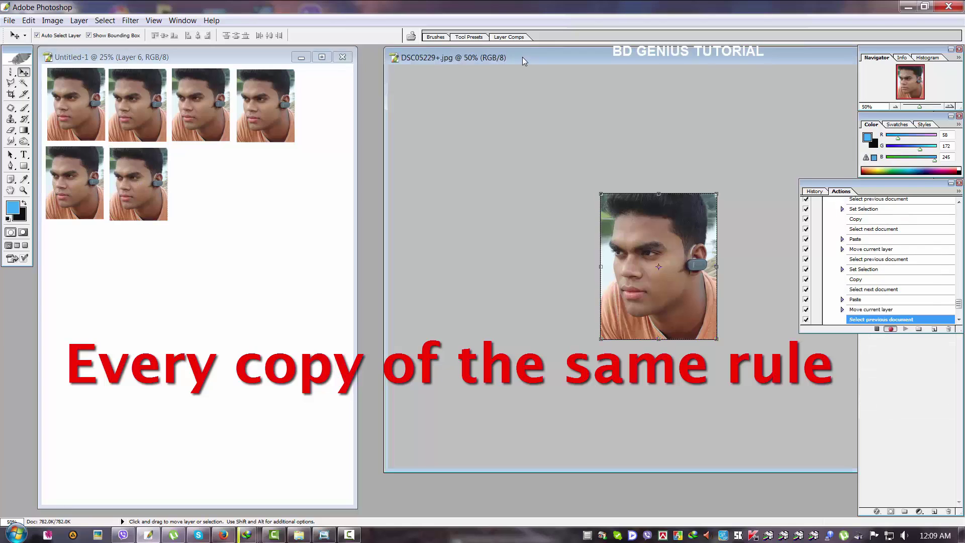
{"action": "key", "text": "ctrl+a"}
{"action": "key", "text": "ctrl+c"}
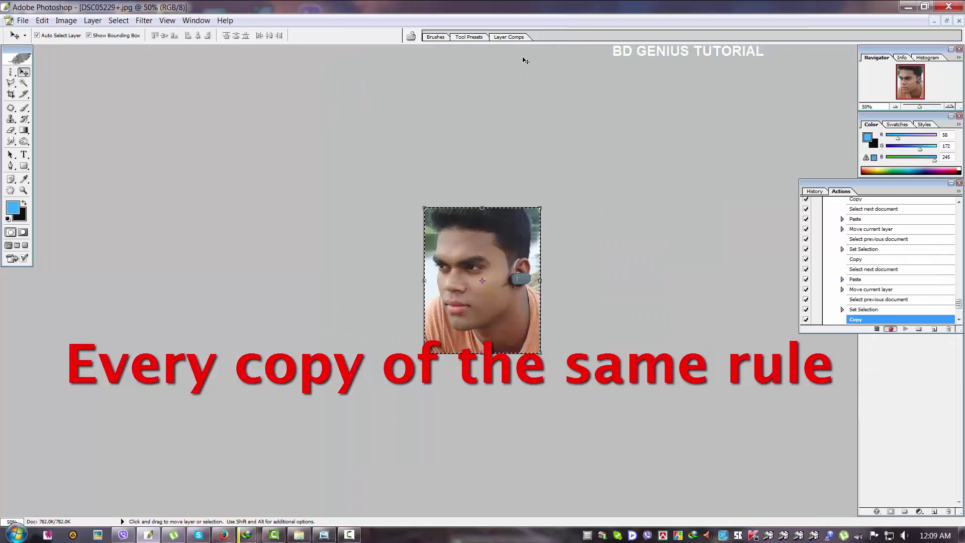
{"action": "key", "text": "f"}
{"action": "key", "text": "f"}
{"action": "key", "text": "f"}
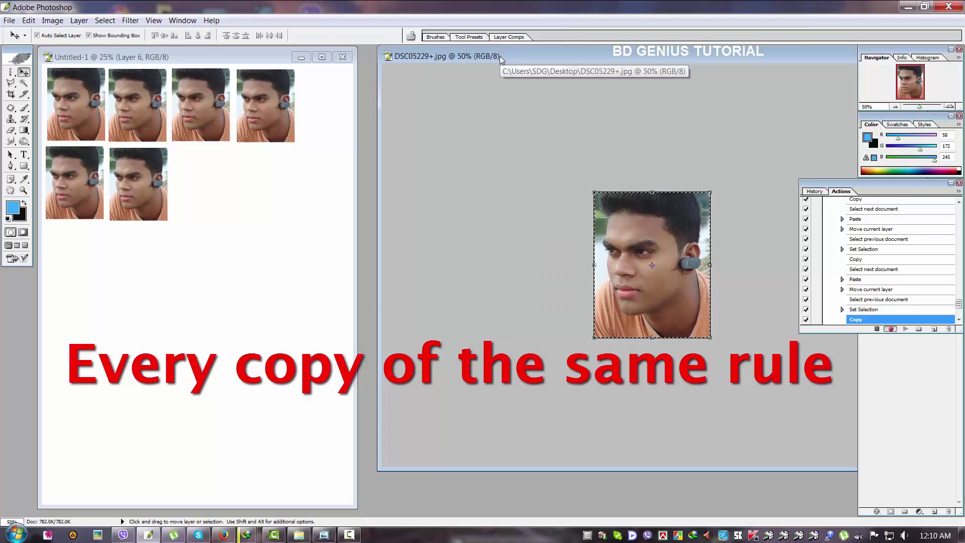
{"action": "key", "text": "ctrl+a"}
{"action": "key", "text": "ctrl+c"}
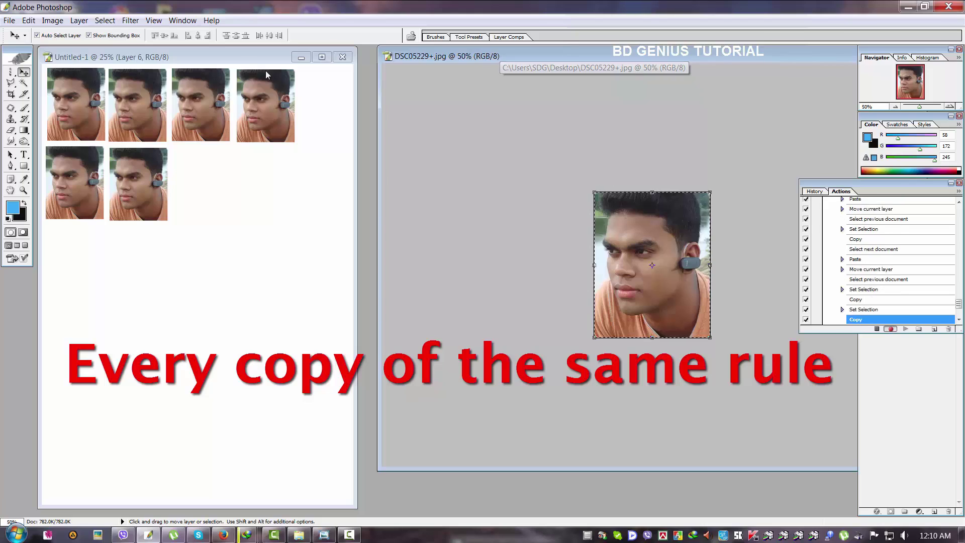
{"action": "key", "text": "ctrl+Tab"}
{"action": "key", "text": "ctrl+v"}
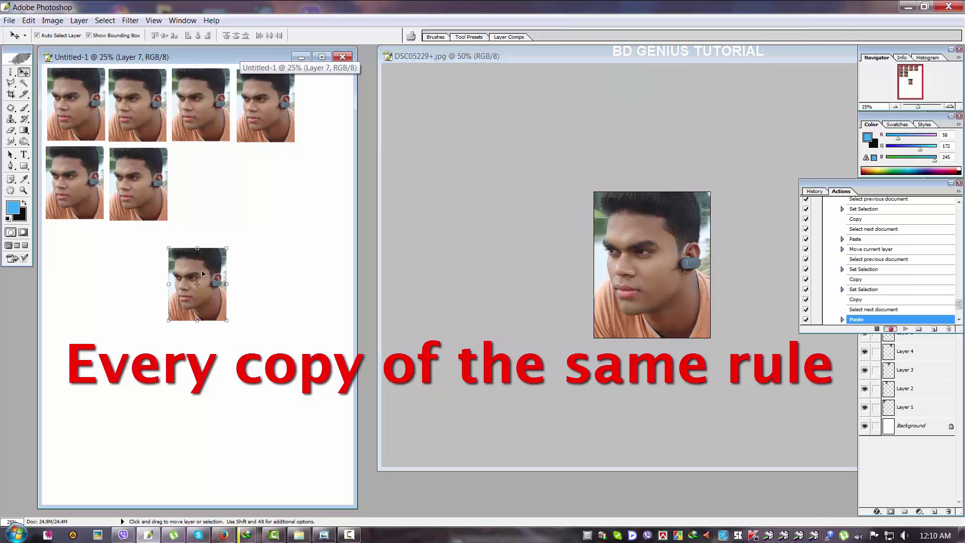
{"action": "left_click_drag", "start_coordinate": [205, 249], "coordinate": [207, 154]}
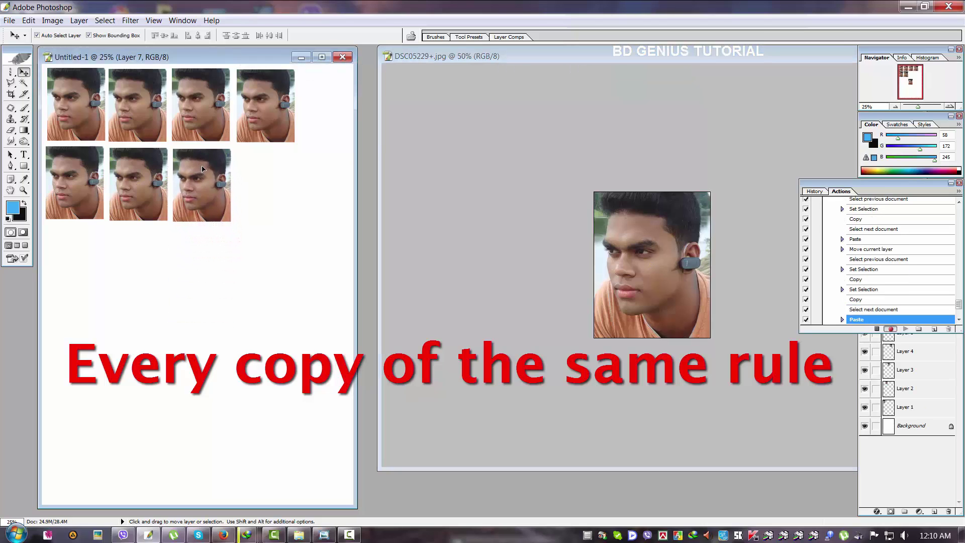
Add an eighth copy of the whole photo to the A4 page, completing the second row below the fourth copy
{"action": "left_click", "coordinate": [522, 57]}
{"action": "key", "text": "ctrl+a"}
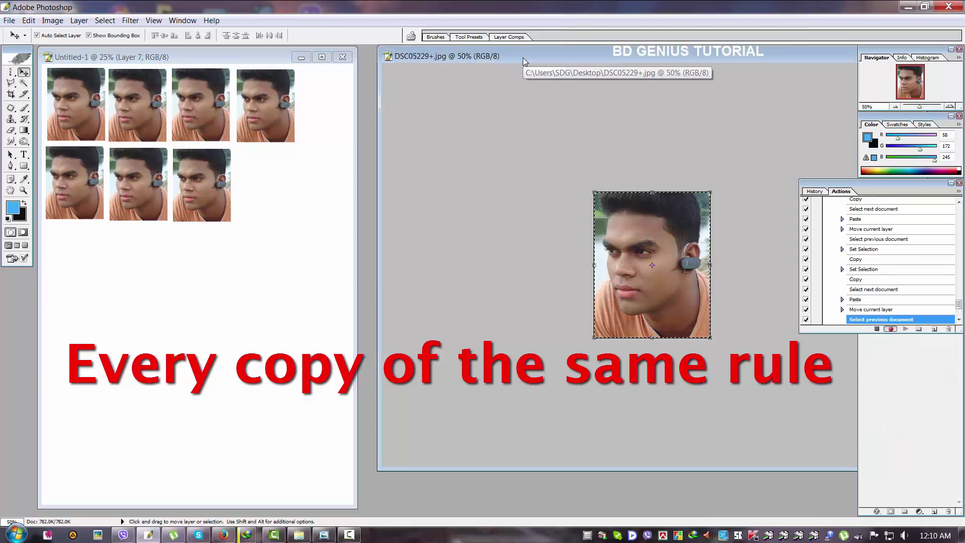
{"action": "key", "text": "ctrl+c"}
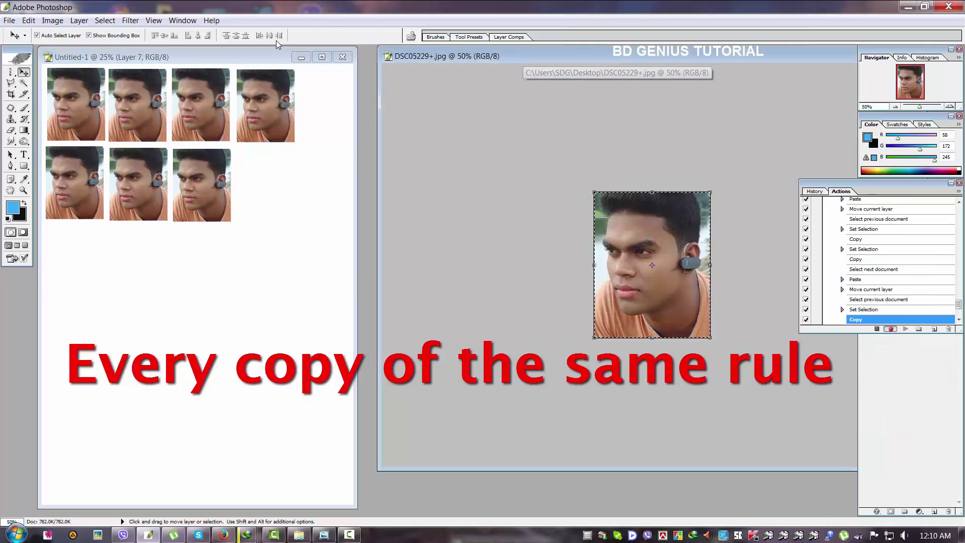
{"action": "left_click", "coordinate": [251, 53]}
{"action": "key", "text": "ctrl+v"}
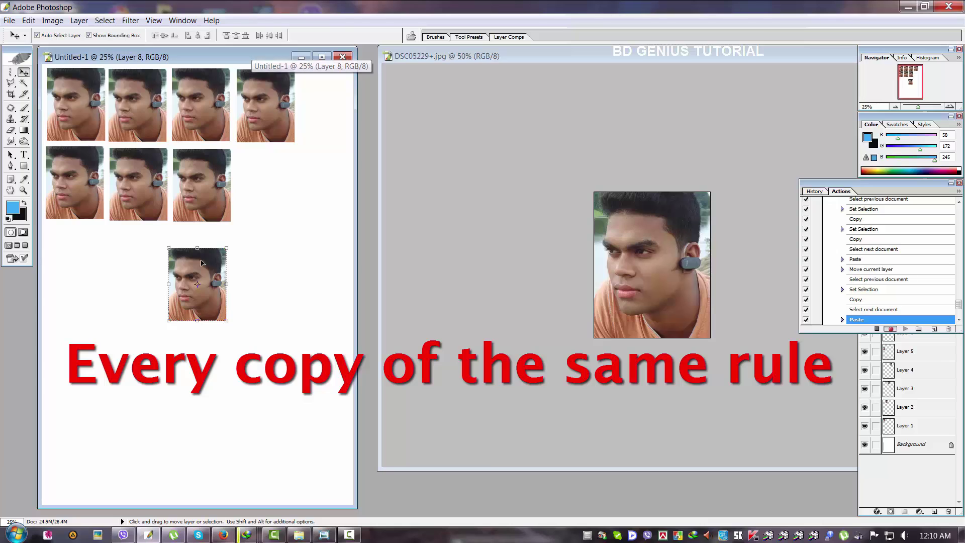
{"action": "left_click_drag", "start_coordinate": [213, 257], "coordinate": [270, 165]}
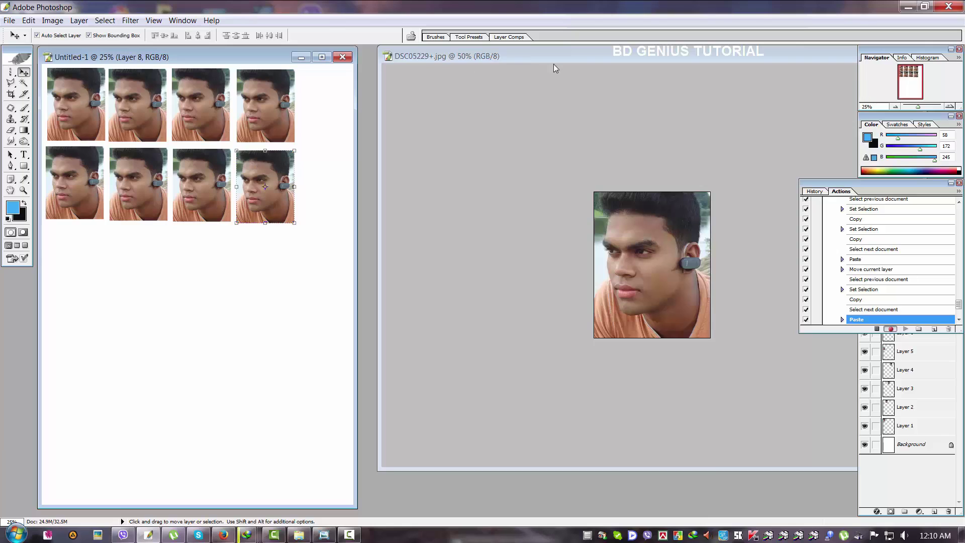
Resize the source photo DSC05229+.jpg to a width of 245 pixels with proportions constrained
{"action": "left_click_drag", "start_coordinate": [574, 56], "coordinate": [590, 59]}
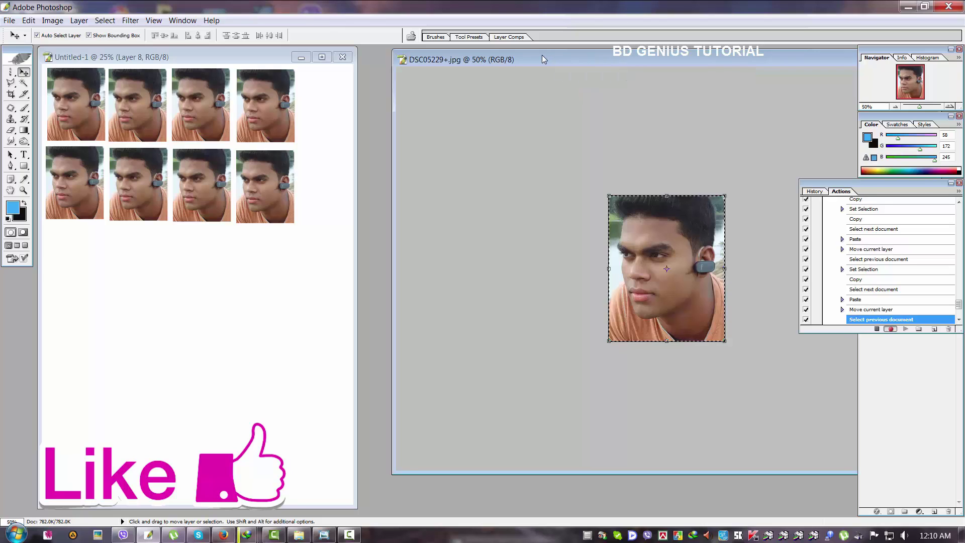
{"action": "right_click", "coordinate": [541, 56]}
{"action": "left_click", "coordinate": [576, 76]}
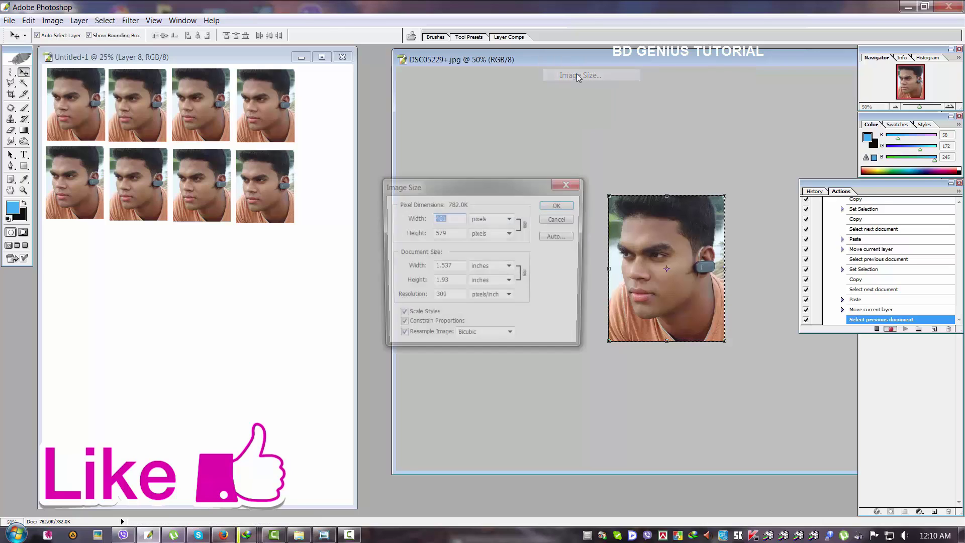
{"action": "left_click_drag", "start_coordinate": [478, 184], "coordinate": [525, 166]}
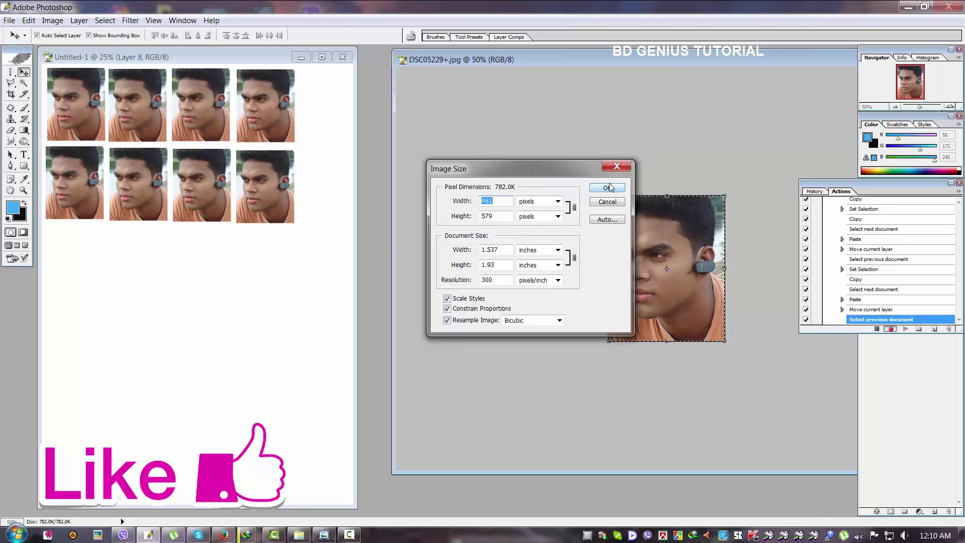
{"action": "type", "text": "245"}
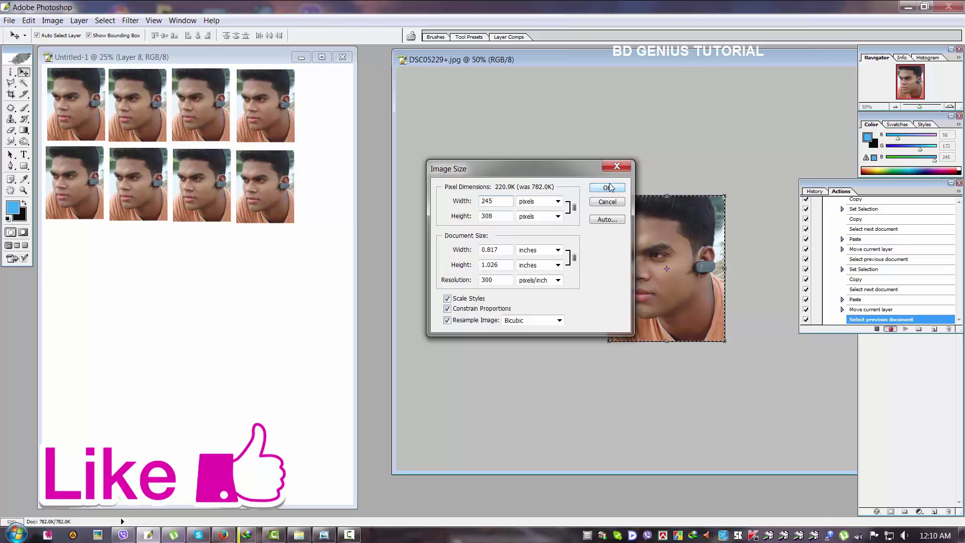
{"action": "left_click", "coordinate": [608, 187]}
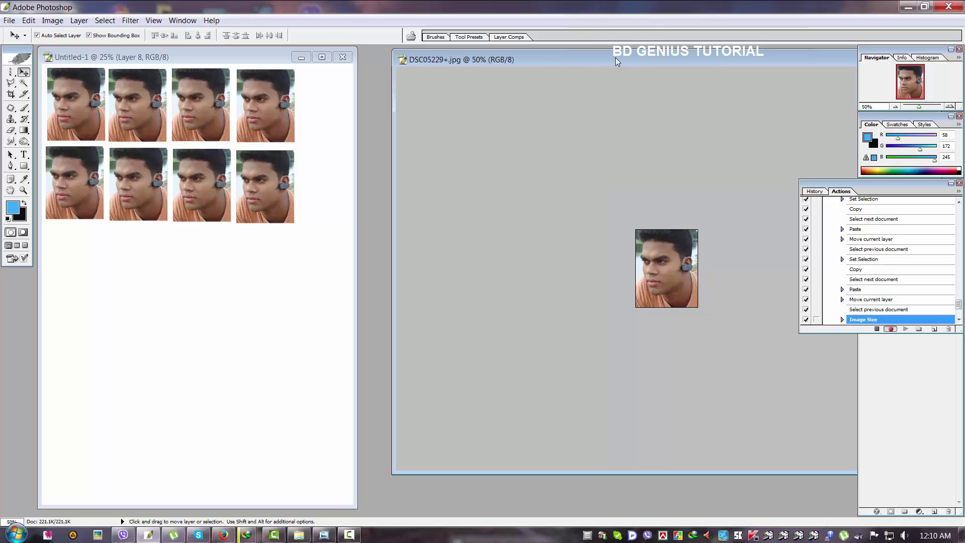
Add a copy of the reduced photo to the A4 page, at the end of the top row beside the fourth copy
{"action": "left_click_drag", "start_coordinate": [615, 57], "coordinate": [607, 58]}
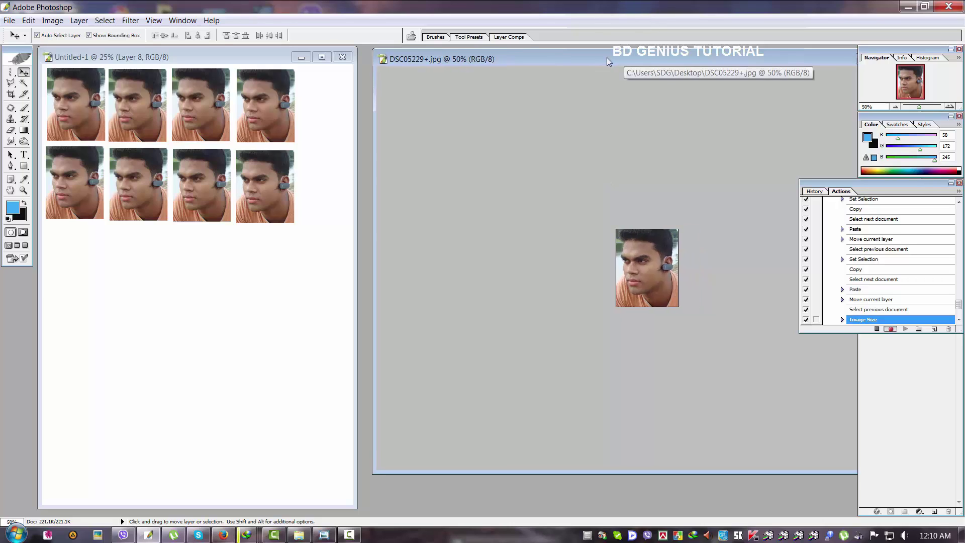
{"action": "key", "text": "ctrl+a"}
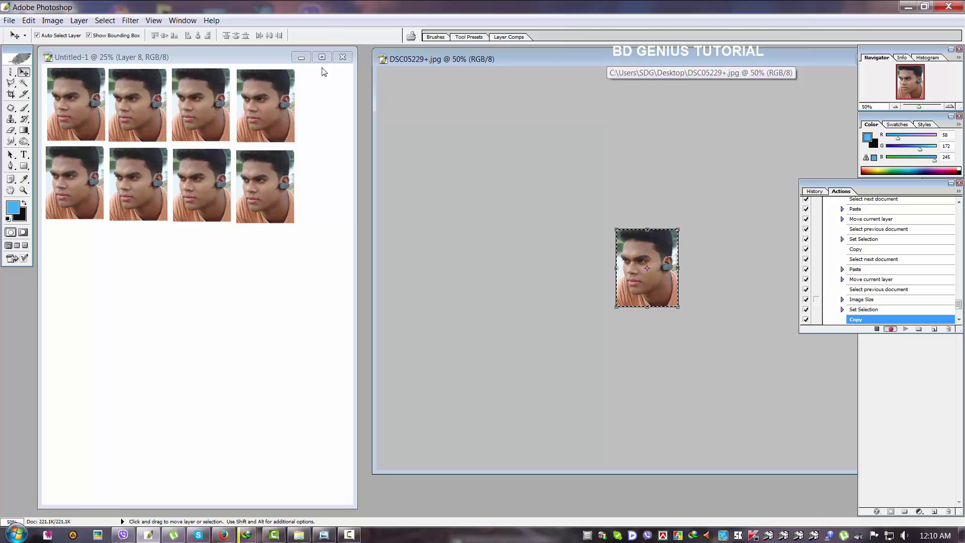
{"action": "left_click", "coordinate": [206, 57]}
{"action": "key", "text": "ctrl+v"}
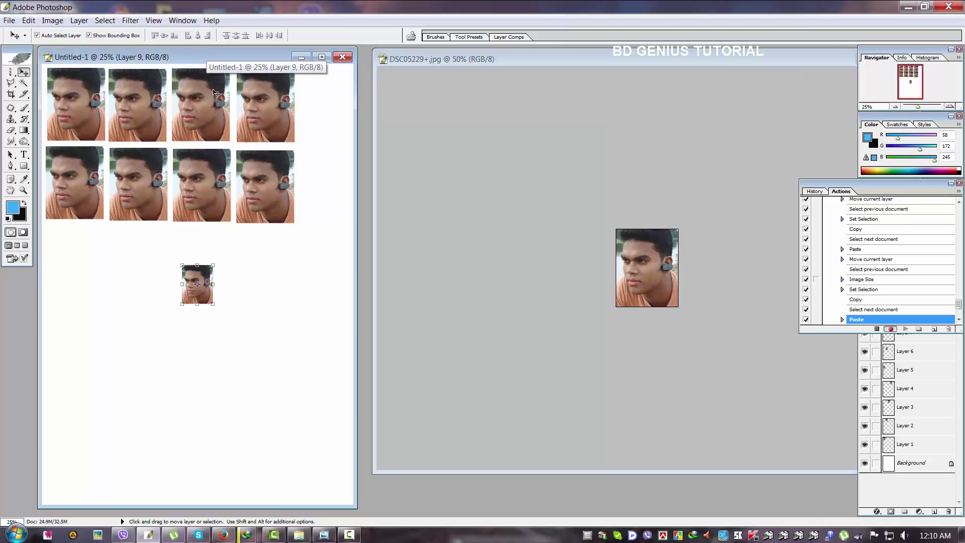
{"action": "left_click_drag", "start_coordinate": [202, 276], "coordinate": [322, 84]}
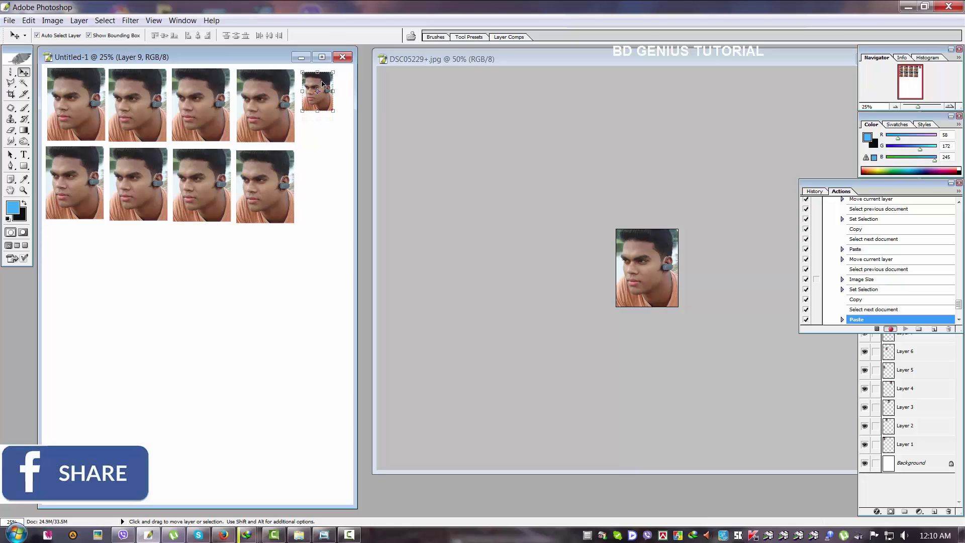
Add a second copy of the reduced photo to the A4 page, directly below the first small copy
{"action": "left_click", "coordinate": [510, 58]}
{"action": "key", "text": "ctrl+a"}
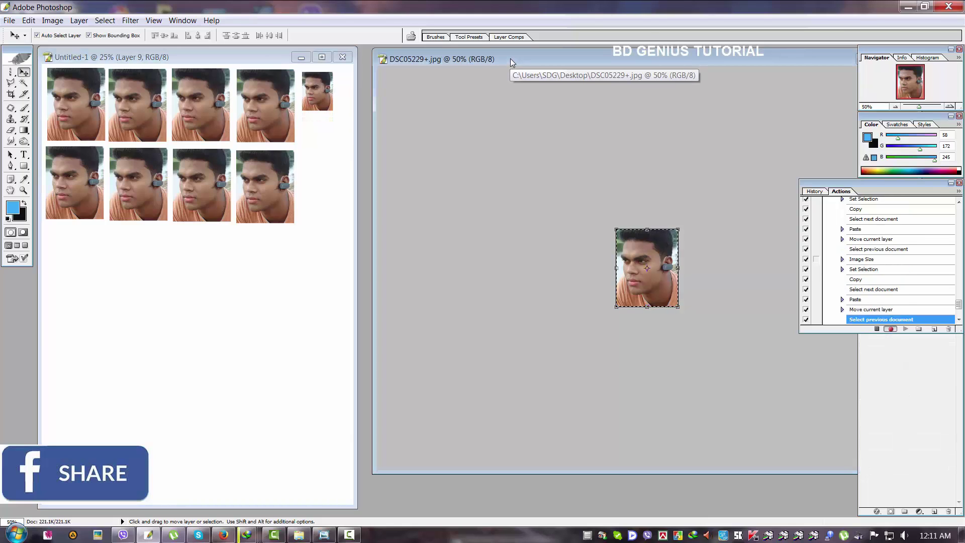
{"action": "key", "text": "ctrl+c"}
{"action": "double_click", "coordinate": [209, 55]}
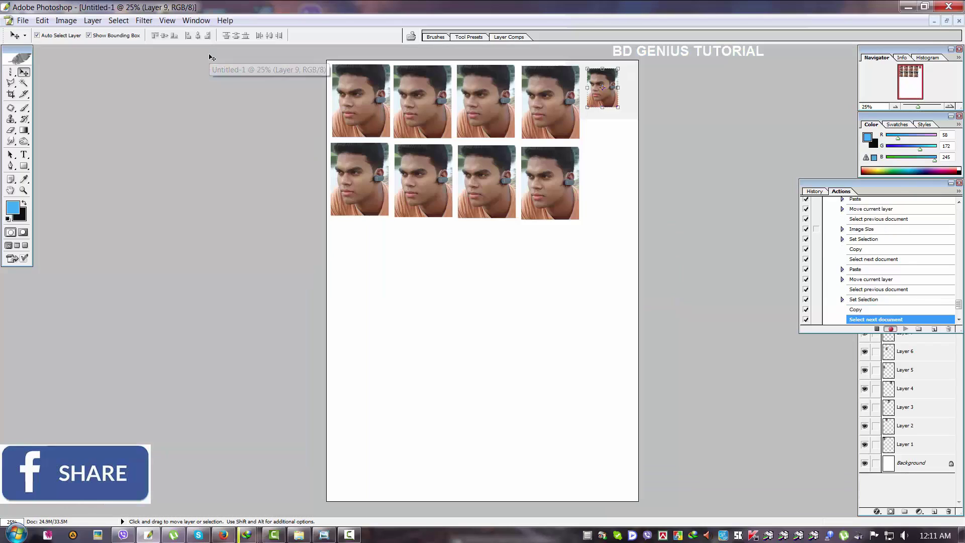
{"action": "key", "text": "ctrl+v"}
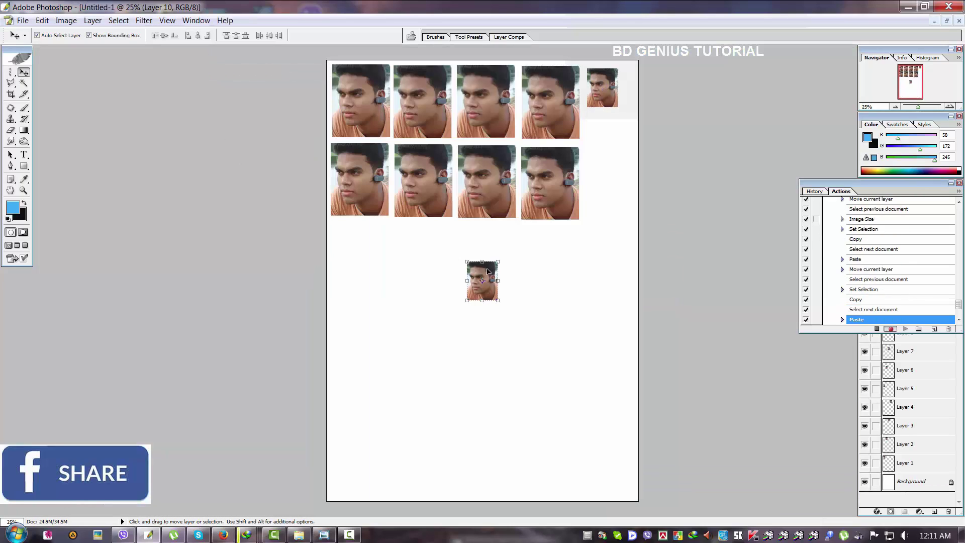
{"action": "left_click_drag", "start_coordinate": [487, 271], "coordinate": [608, 127]}
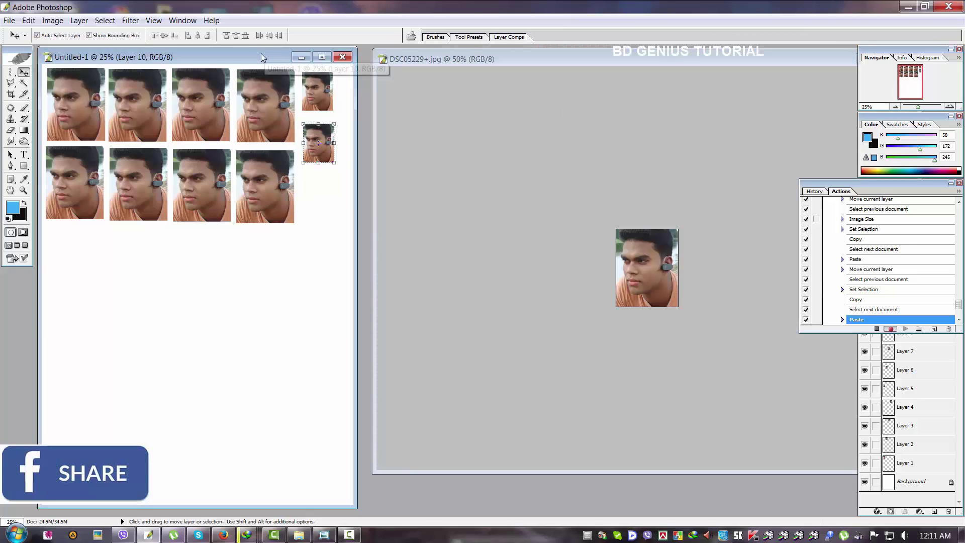
{"action": "left_click_drag", "start_coordinate": [261, 53], "coordinate": [273, 49]}
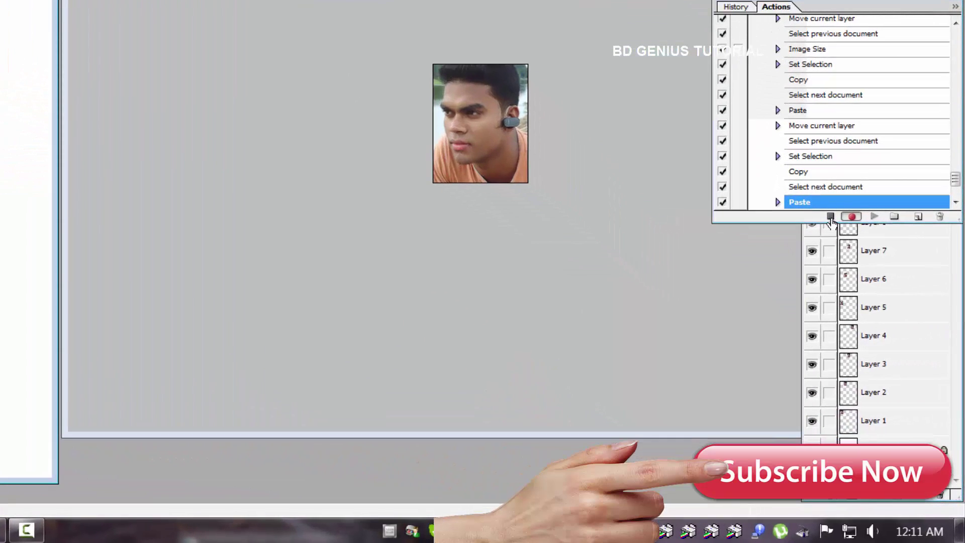
Stop recording the action
{"action": "left_click", "coordinate": [830, 217]}
{"action": "left_click", "coordinate": [854, 217]}
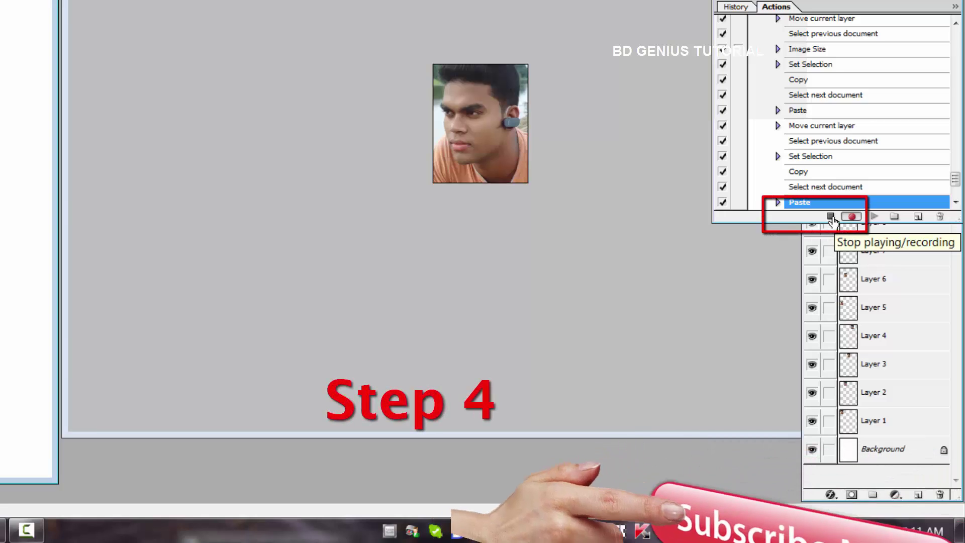
{"action": "left_click", "coordinate": [831, 216]}
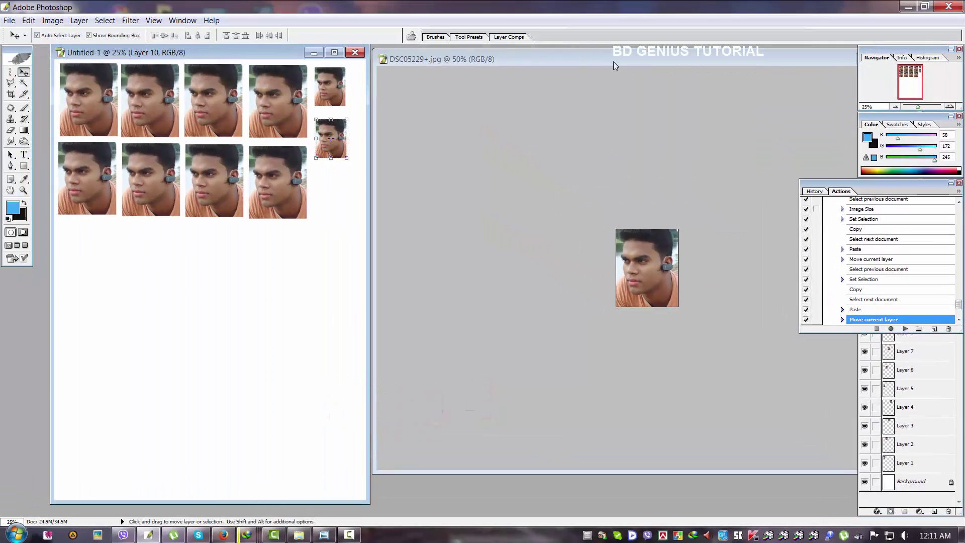
Close both the source photo DSC05229+.jpg and the Untitled-1 page without saving changes
{"action": "left_click_drag", "start_coordinate": [614, 64], "coordinate": [483, 168]}
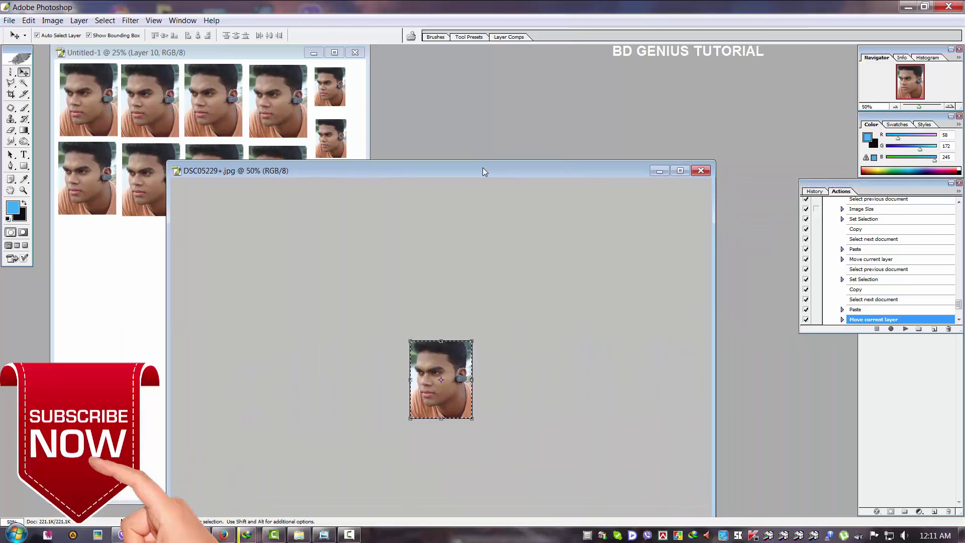
{"action": "left_click", "coordinate": [698, 172]}
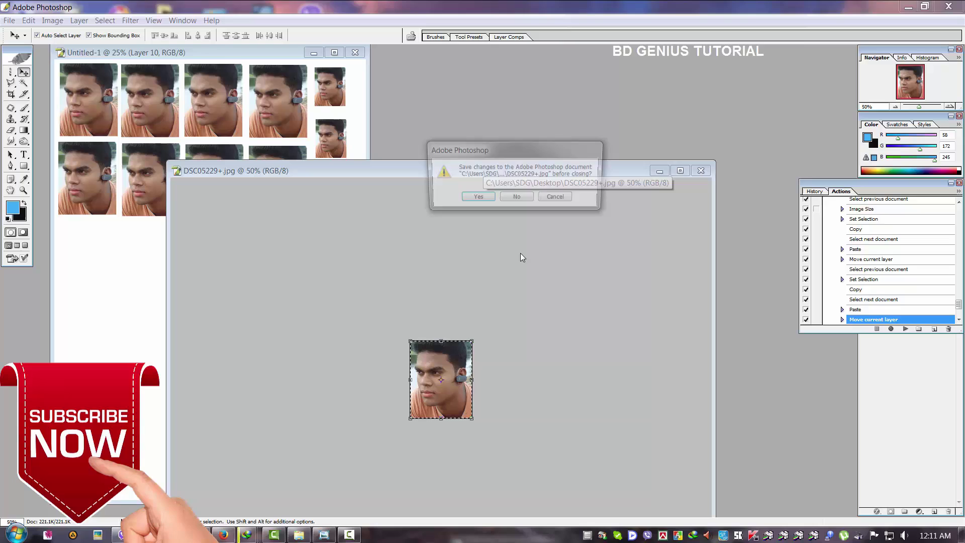
{"action": "left_click", "coordinate": [516, 198]}
{"action": "left_click", "coordinate": [355, 52]}
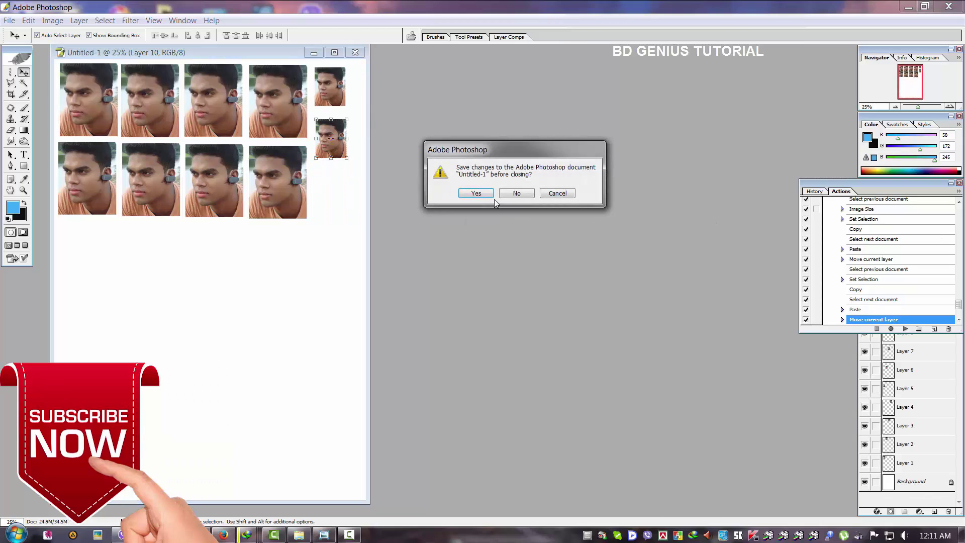
{"action": "left_click", "coordinate": [514, 197]}
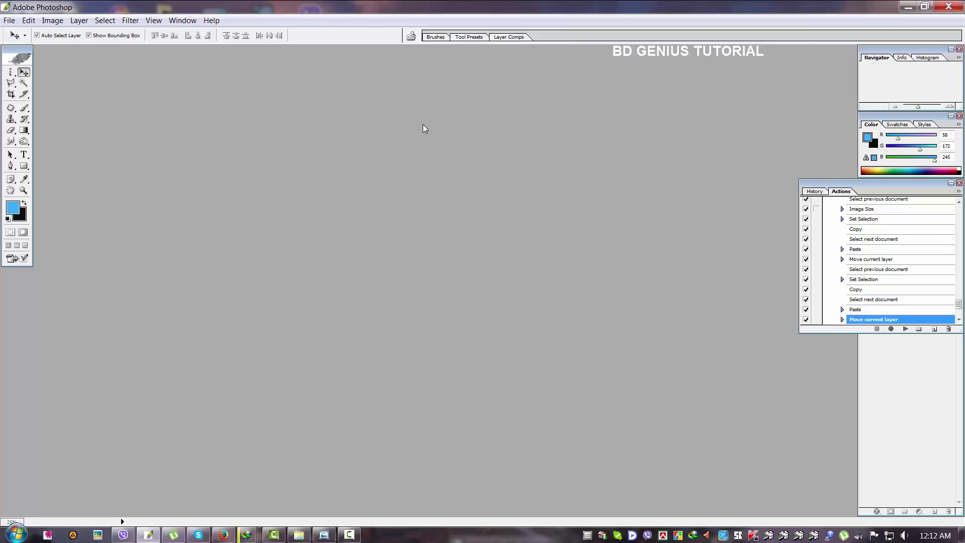
Bring up the dialog for opening an image and browse the files on the Desktop
{"action": "double_click", "coordinate": [392, 140]}
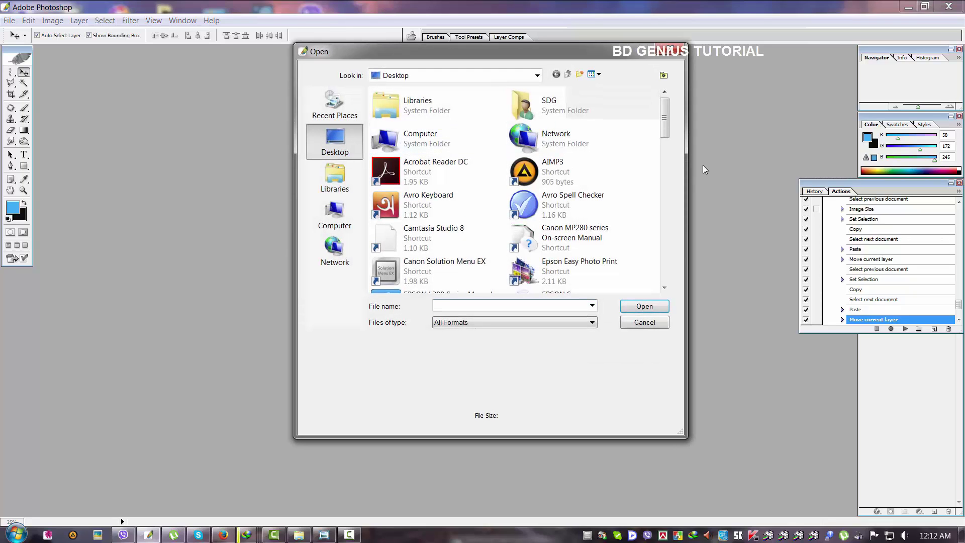
{"action": "left_click_drag", "start_coordinate": [661, 113], "coordinate": [663, 264]}
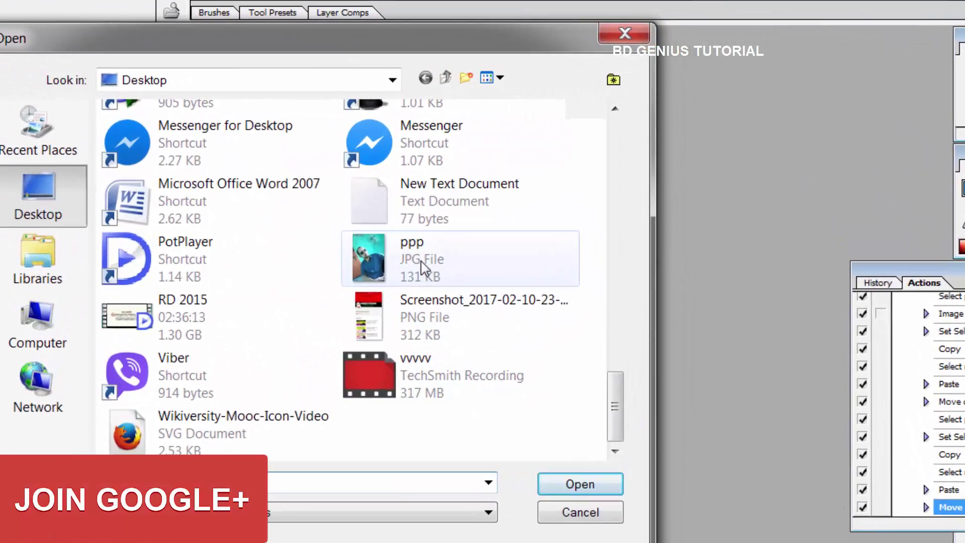
{"action": "left_click_drag", "start_coordinate": [612, 390], "coordinate": [605, 276]}
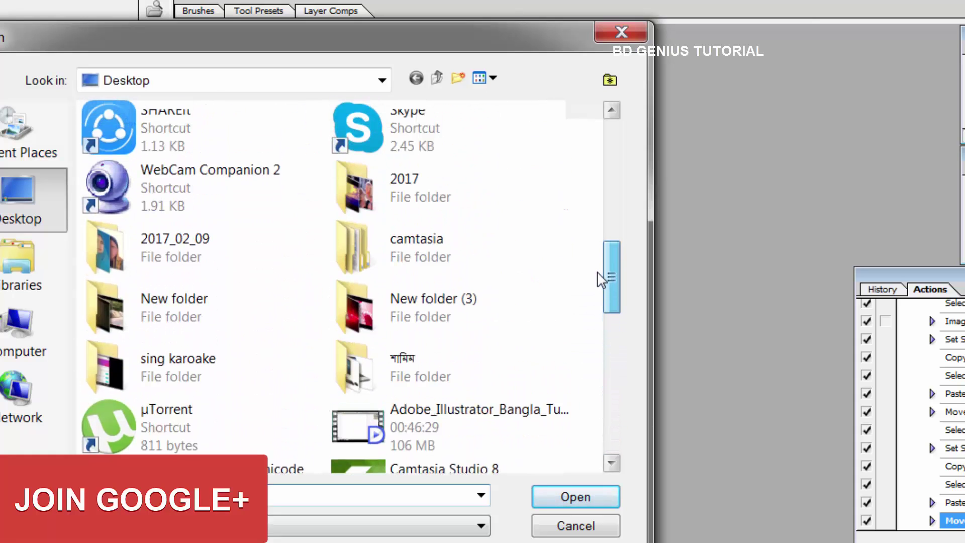
{"action": "double_click", "coordinate": [190, 266]}
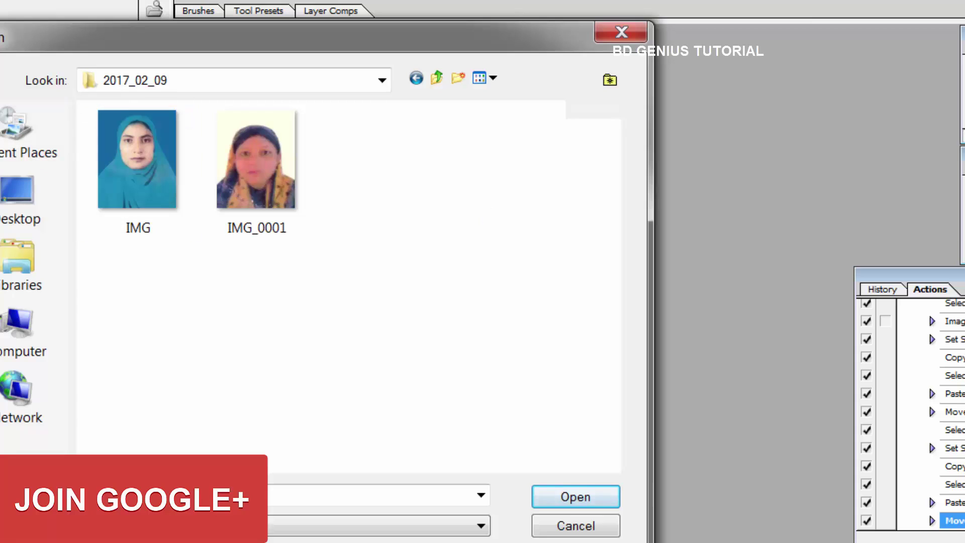
{"action": "left_click", "coordinate": [383, 86]}
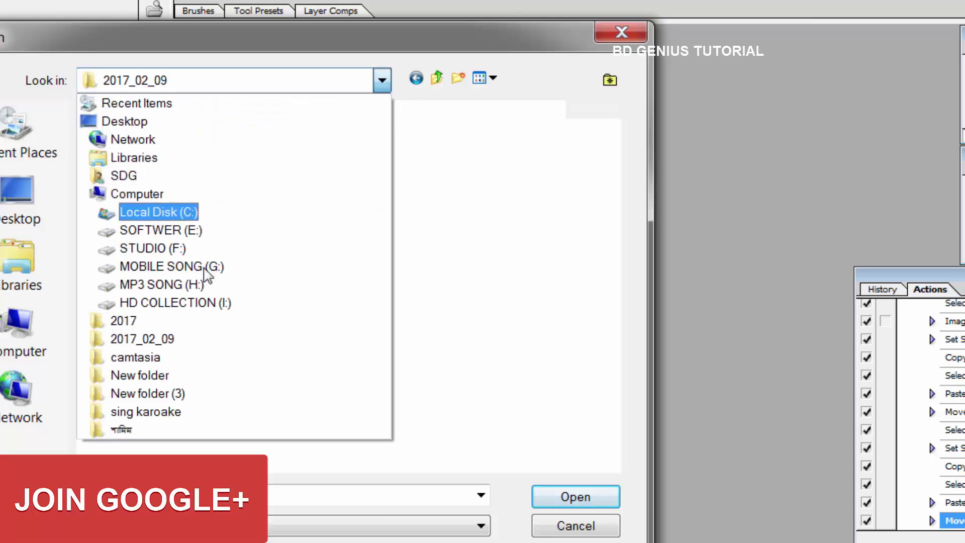
{"action": "left_click", "coordinate": [124, 122]}
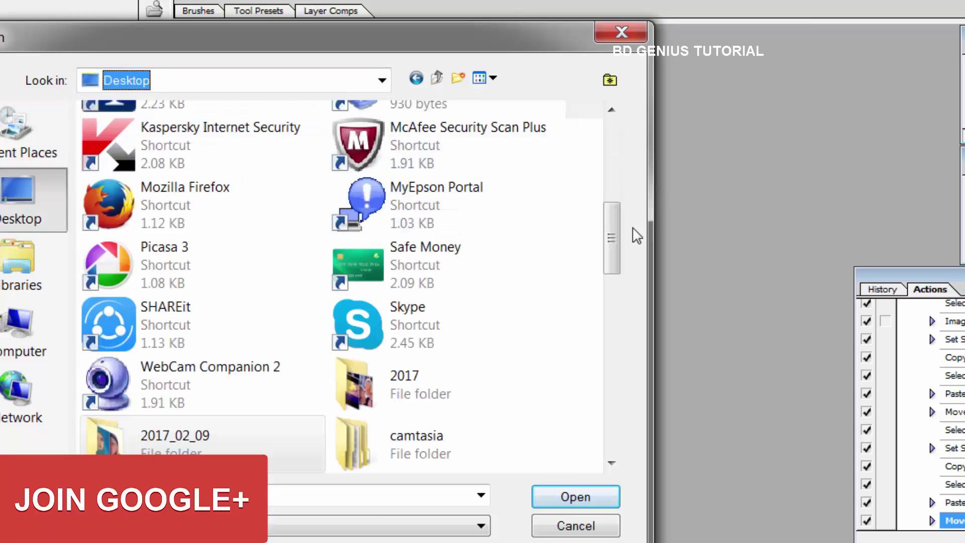
Open the photo ppp from the Desktop
{"action": "left_click_drag", "start_coordinate": [611, 233], "coordinate": [594, 448]}
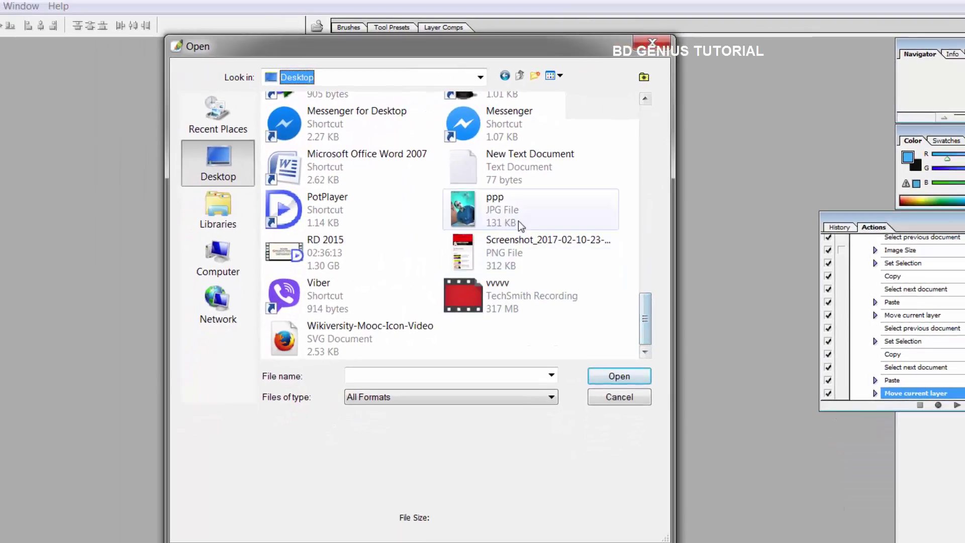
{"action": "left_click", "coordinate": [517, 222]}
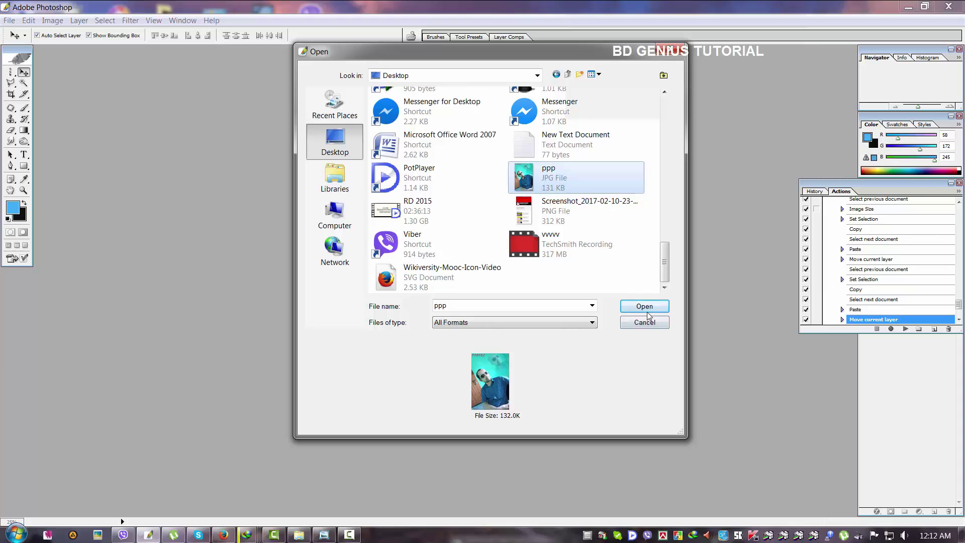
{"action": "left_click", "coordinate": [619, 376]}
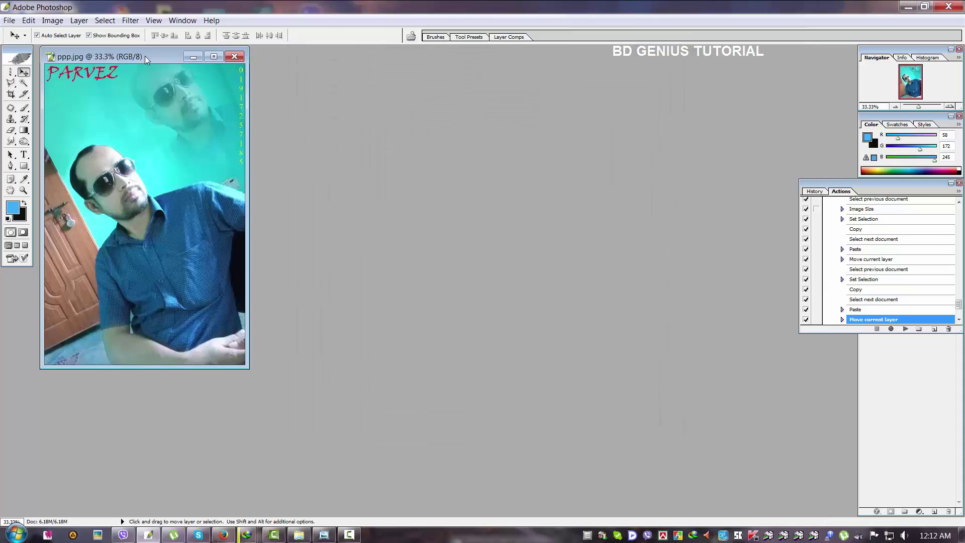
In full-screen view, crop the photo around the man's head and upper body to 39 × 49 mm at 300 pixels/inch
{"action": "left_click_drag", "start_coordinate": [144, 56], "coordinate": [383, 110]}
{"action": "key", "text": "f"}
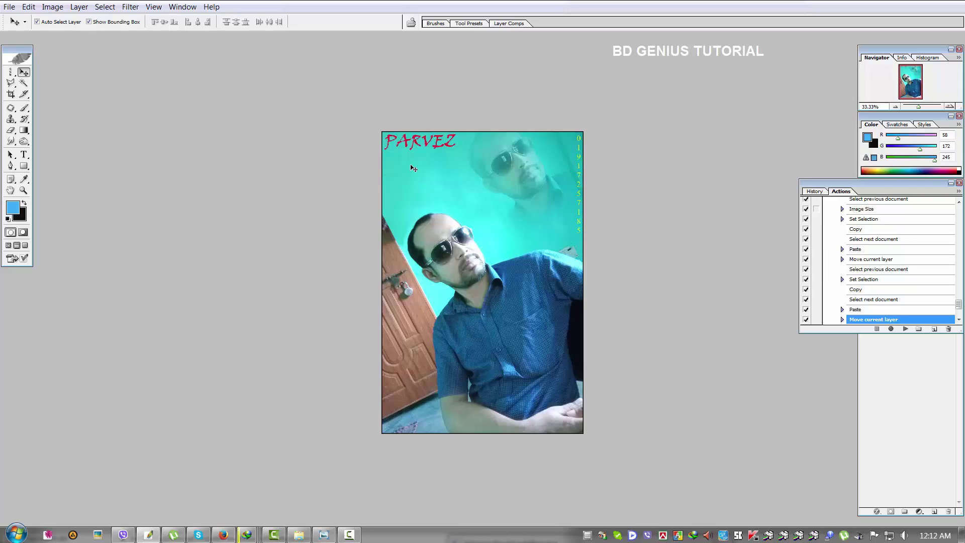
{"action": "key", "text": "c"}
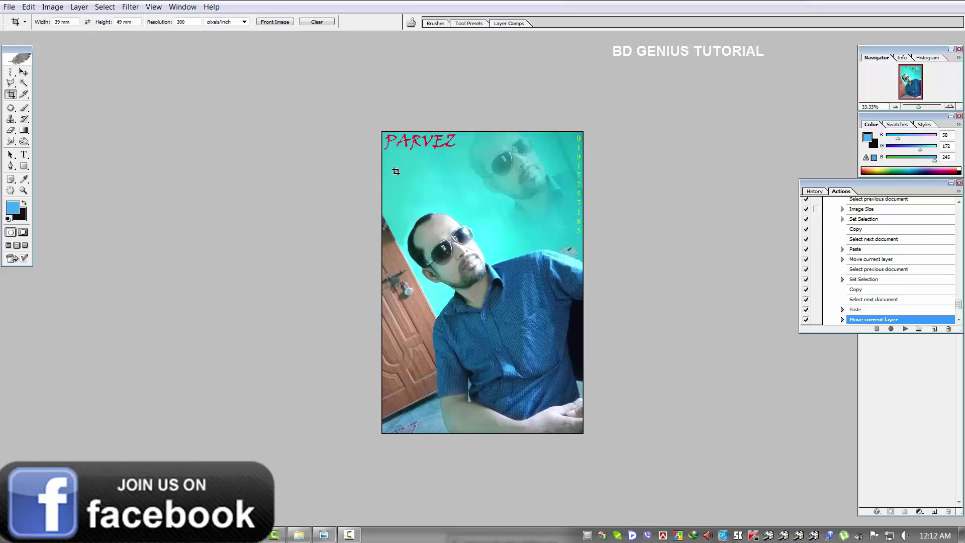
{"action": "left_click_drag", "start_coordinate": [395, 174], "coordinate": [562, 383]}
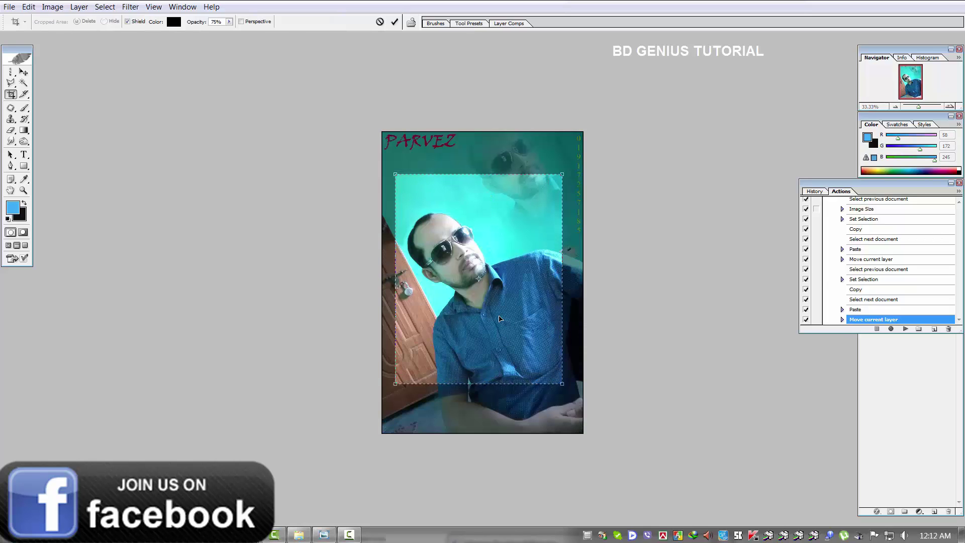
{"action": "left_click_drag", "start_coordinate": [500, 318], "coordinate": [501, 316]}
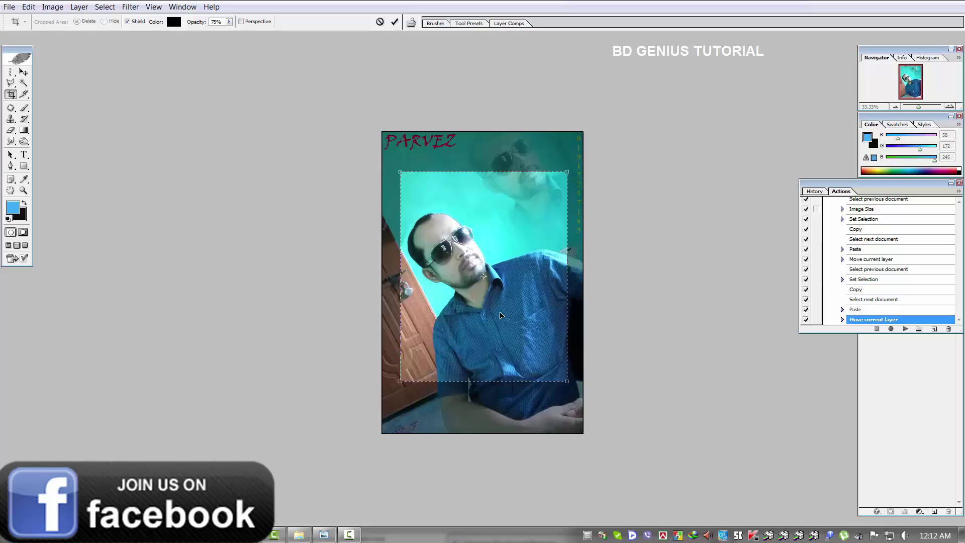
{"action": "key", "text": "Return"}
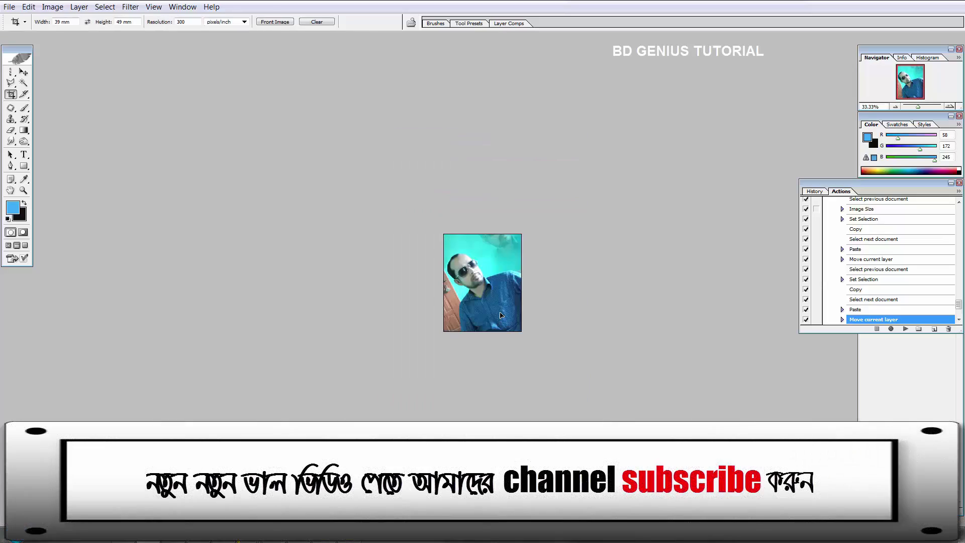
Return to the standard window view, run the recorded F7 action on the cropped photo, and place the ppp.jpg window beside the A4 page
{"action": "key", "text": "f"}
{"action": "key", "text": "f"}
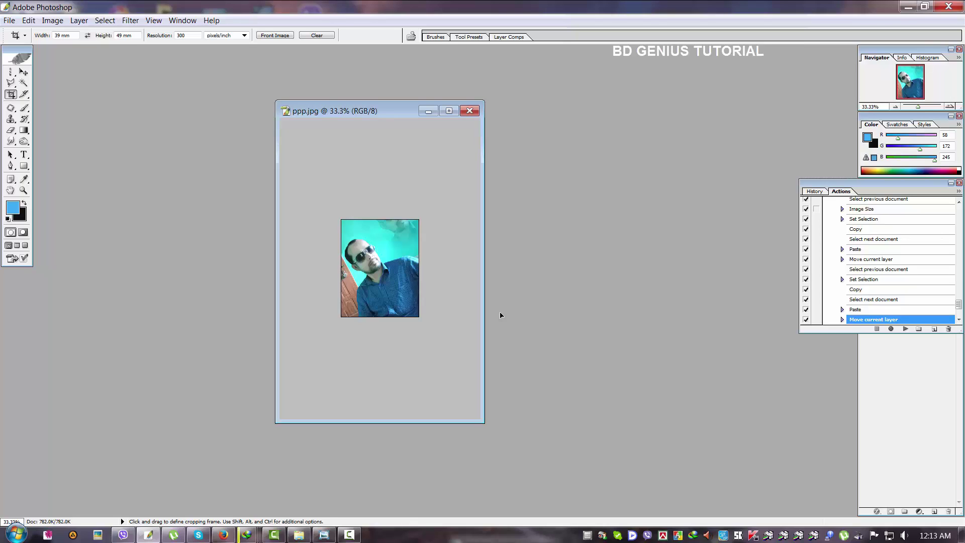
{"action": "key", "text": "F2"}
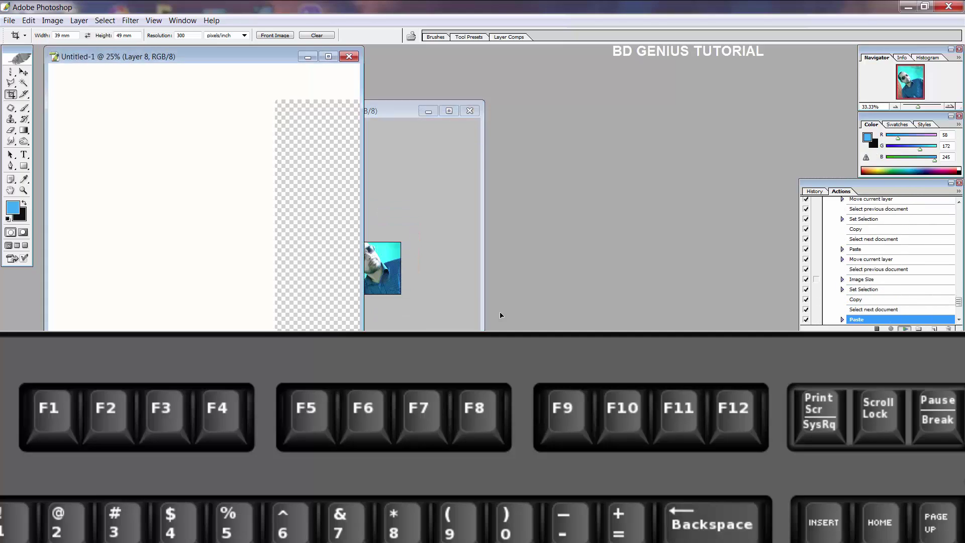
{"action": "left_click_drag", "start_coordinate": [393, 110], "coordinate": [584, 125]}
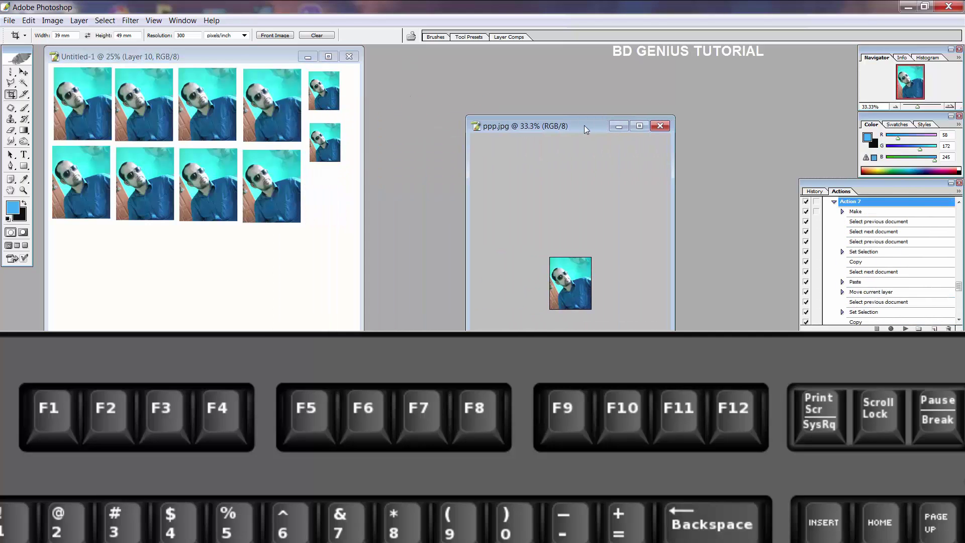
{"action": "key", "text": "F7"}
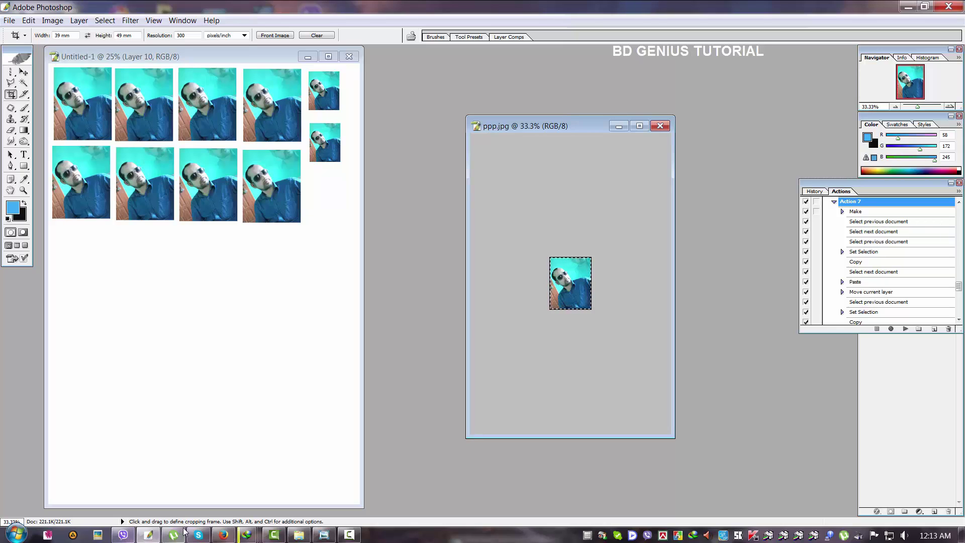
Switch to Firefox and view the Bd Genius tutorial YouTube channel, its mobile screenshot in Windows Photo Viewer, and the channel's search results page
{"action": "left_click", "coordinate": [223, 534]}
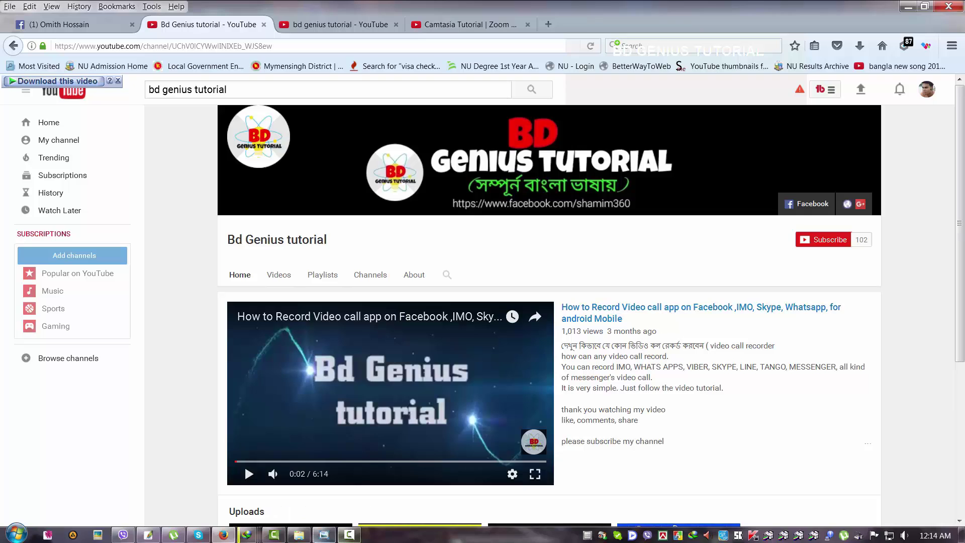
{"action": "left_click", "coordinate": [324, 535]}
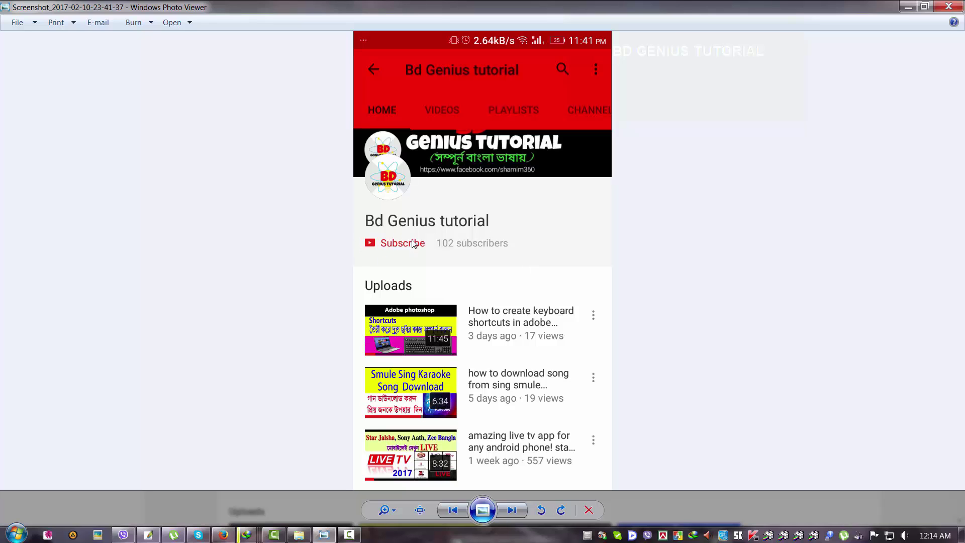
{"action": "left_click", "coordinate": [907, 7]}
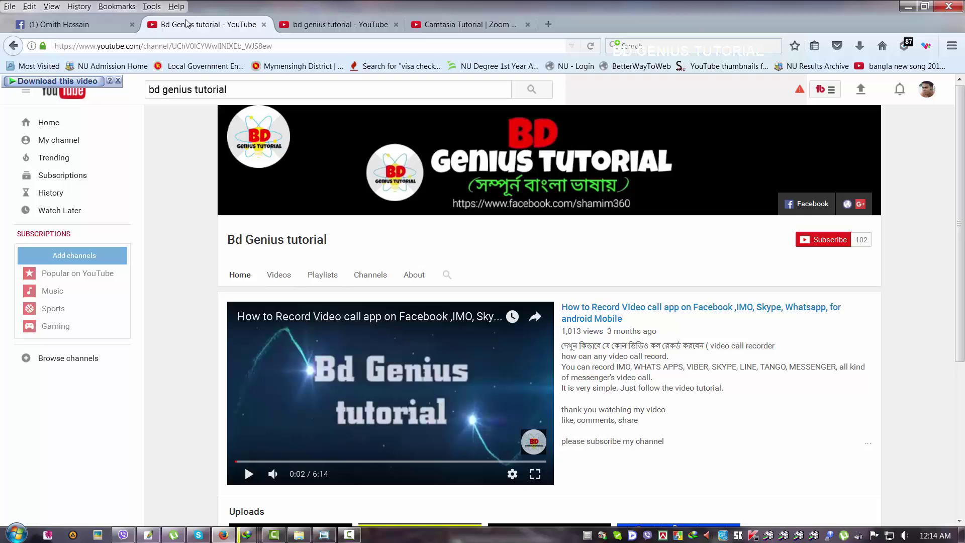
{"action": "left_click", "coordinate": [329, 26]}
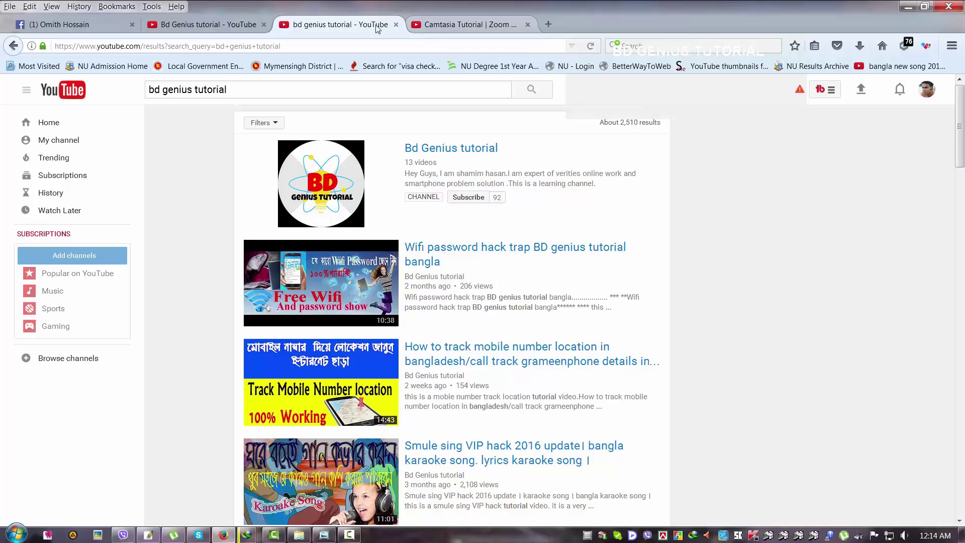
{"action": "left_click", "coordinate": [203, 24]}
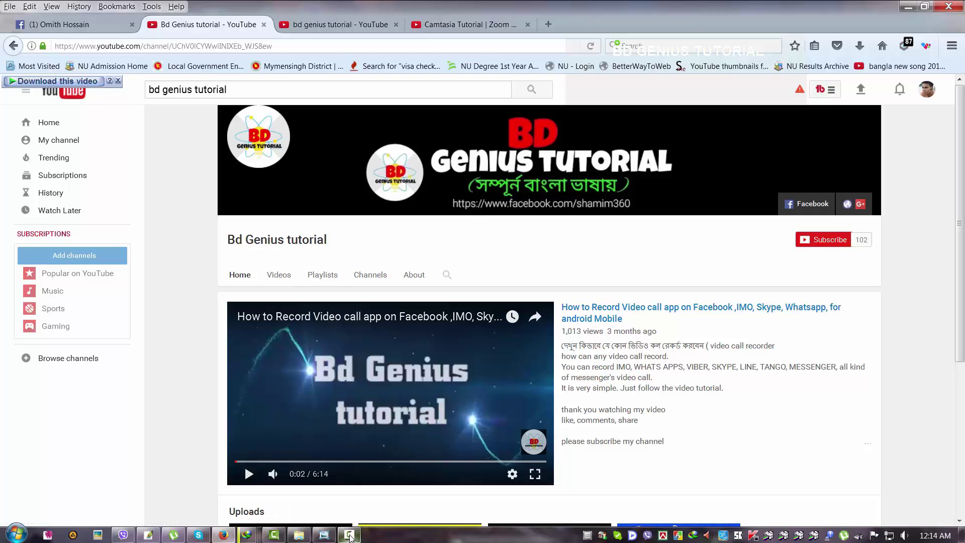
{"action": "left_click", "coordinate": [351, 536]}
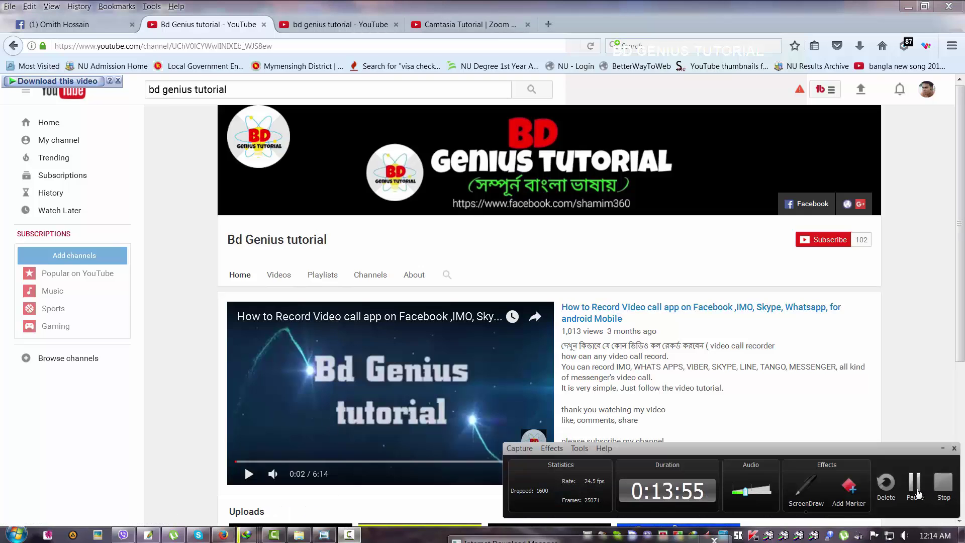